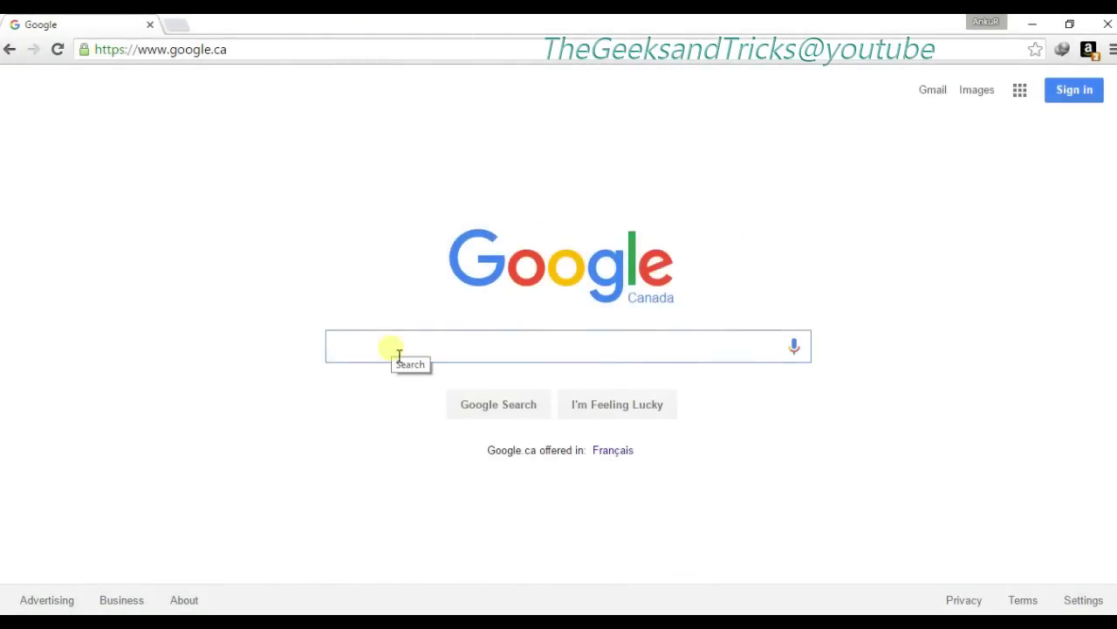
Search Google for 'avast' and open the 'Avast | Download' result in a new tab.
text(avast)
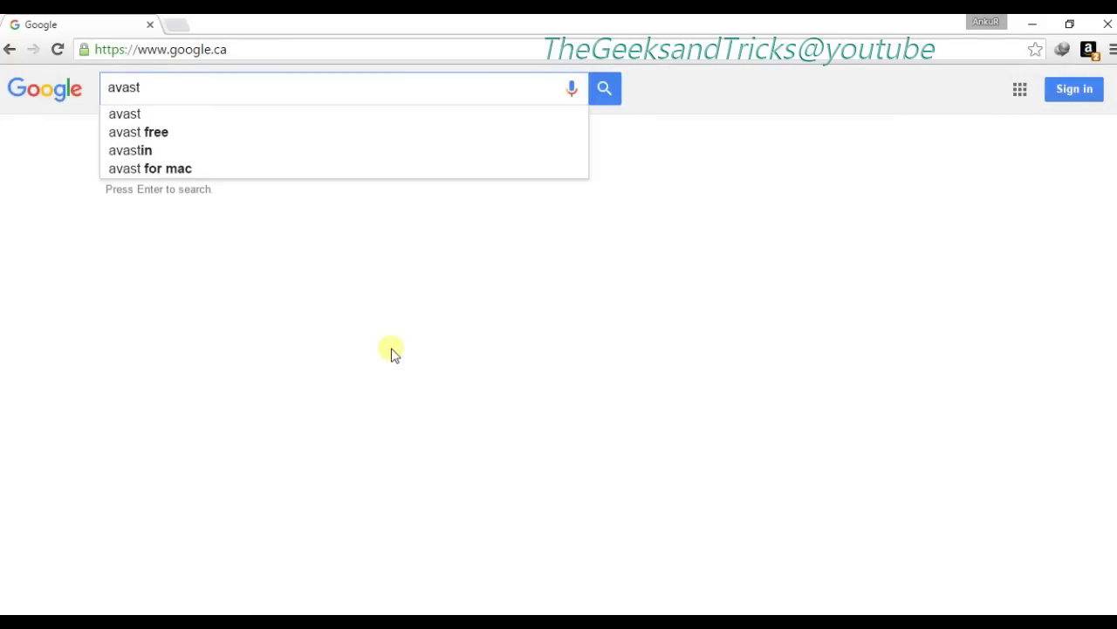
key(Return)
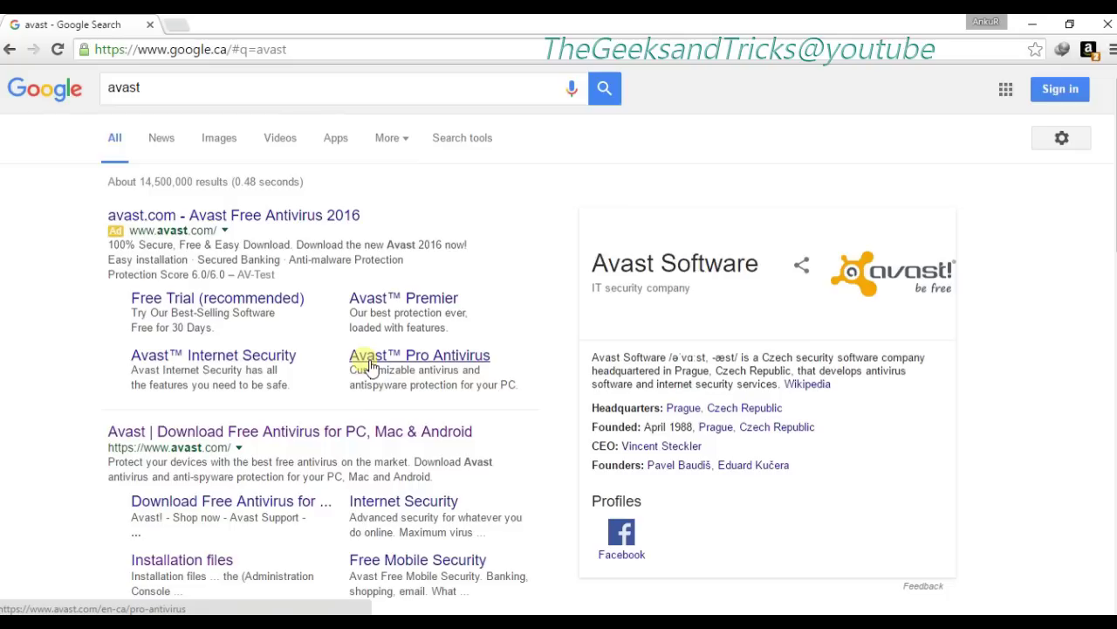
right_click(248, 441)
click(281, 445)
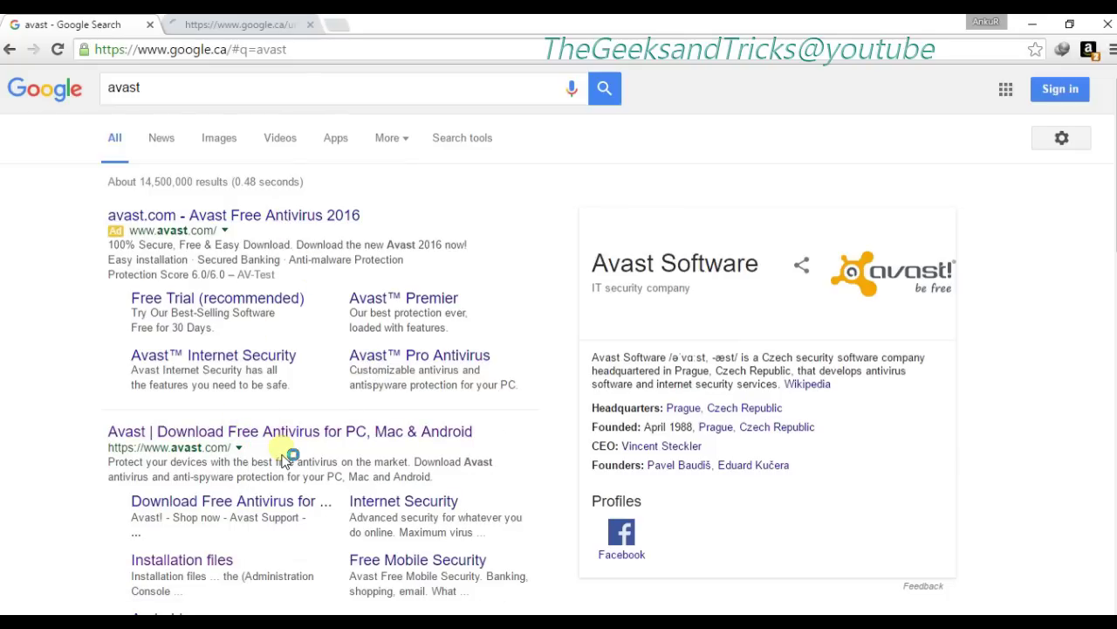
Switch to the new Avast tab and scroll through the avast.com homepage.
key(ctrl+Tab)
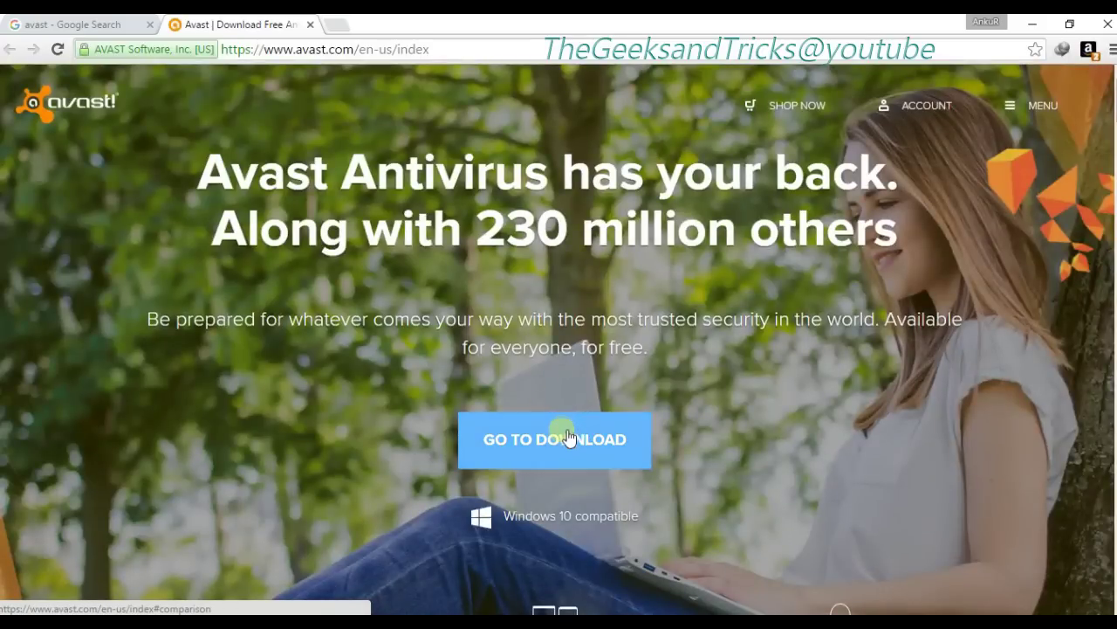
scroll(527, 386, down, 4)
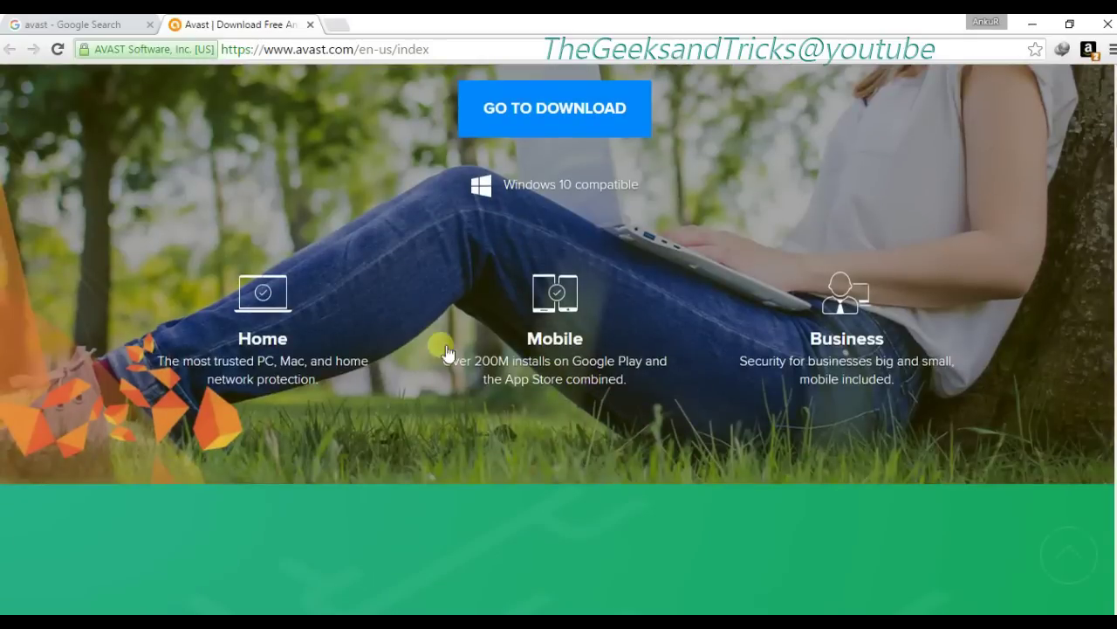
scroll(393, 336, down, 5)
scroll(436, 306, down, 5)
scroll(621, 265, up, 15)
scroll(524, 428, down, 1)
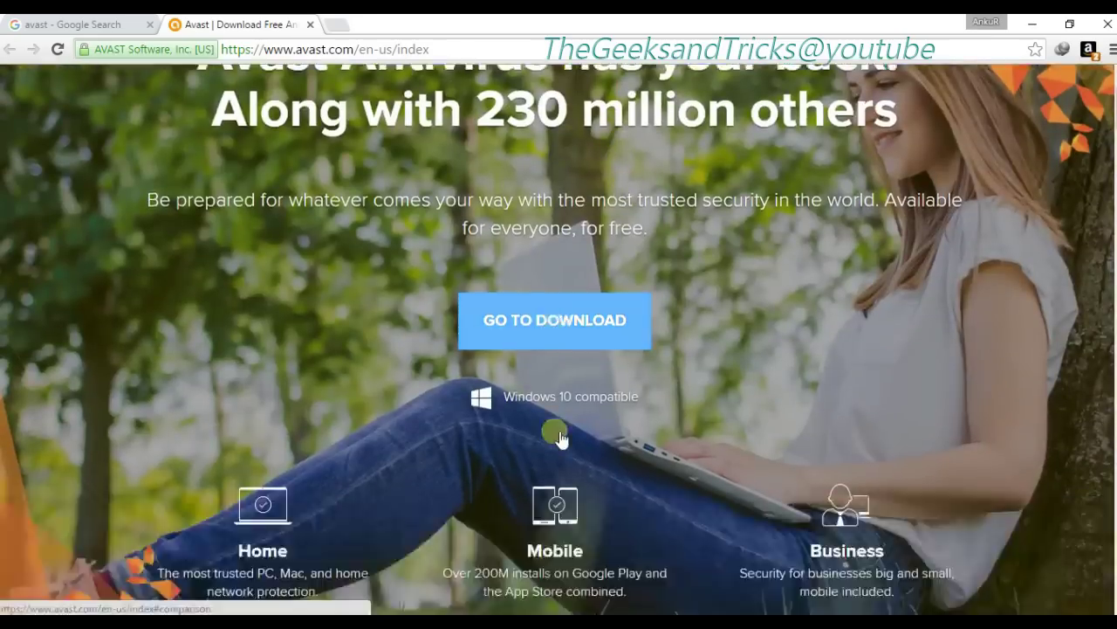
Go through the product comparison to the Internet Security page and scroll to its pricing cards.
click(559, 436)
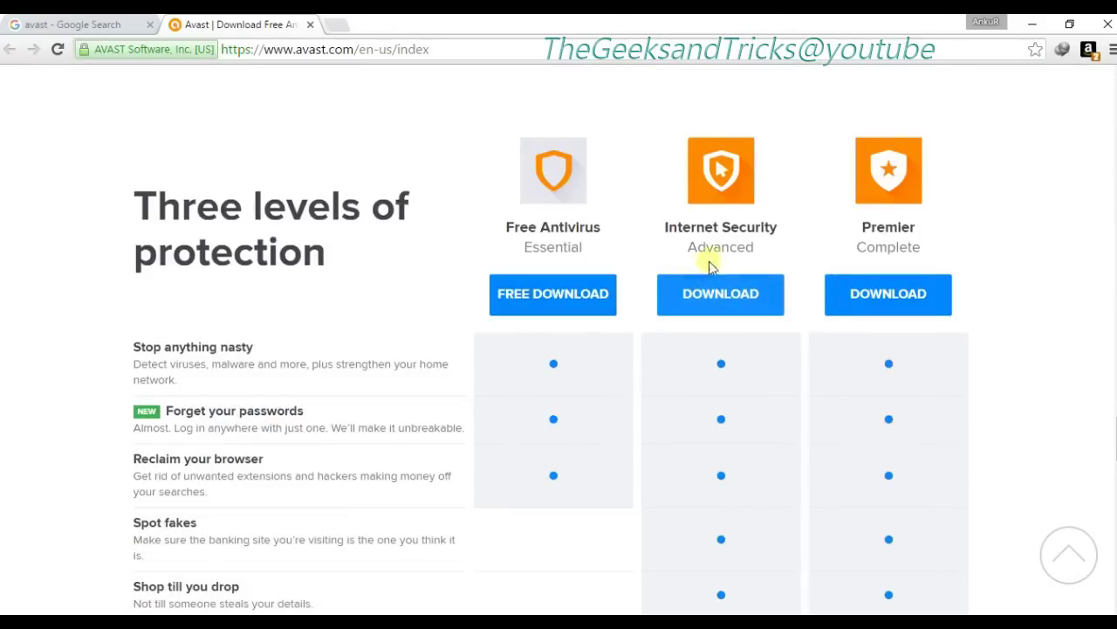
click(721, 297)
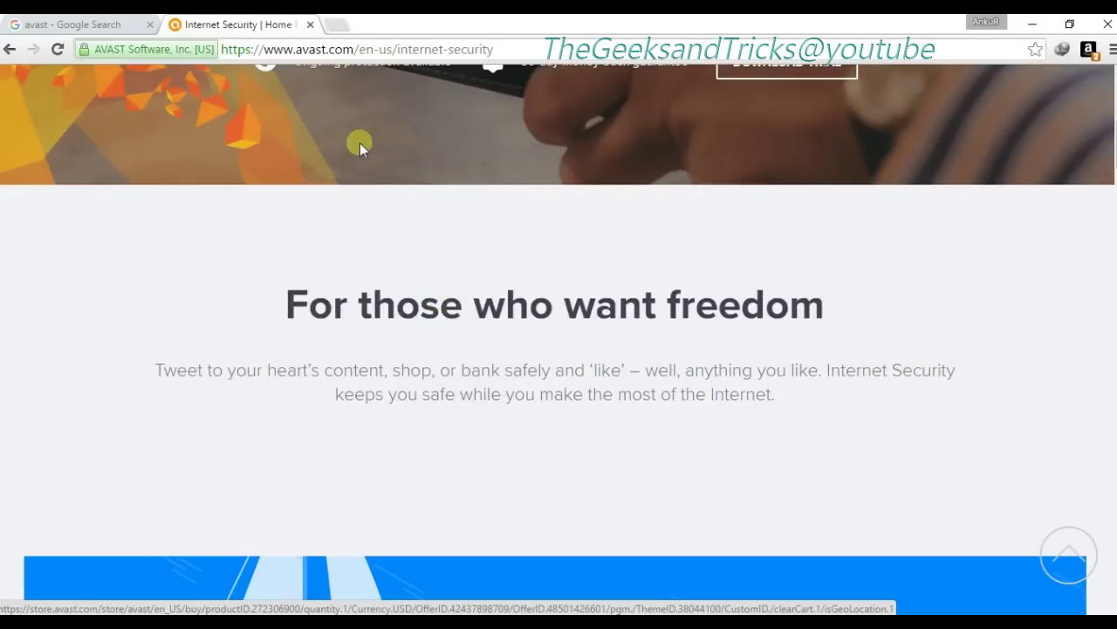
scroll(344, 165, up, 5)
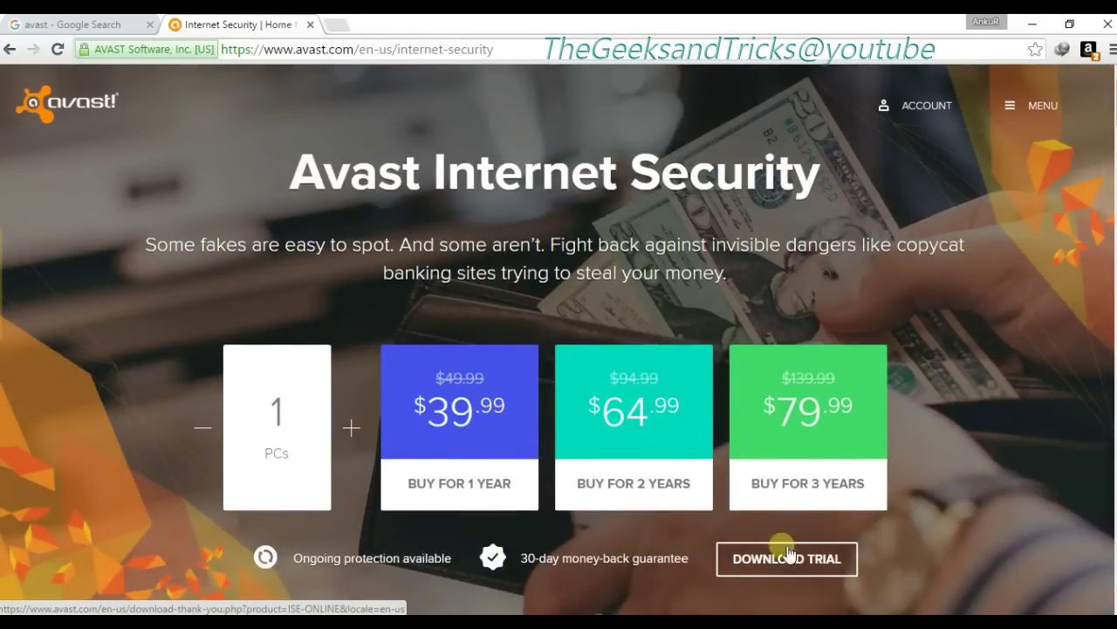
scroll(827, 458, down, 1)
scroll(828, 459, down, 1)
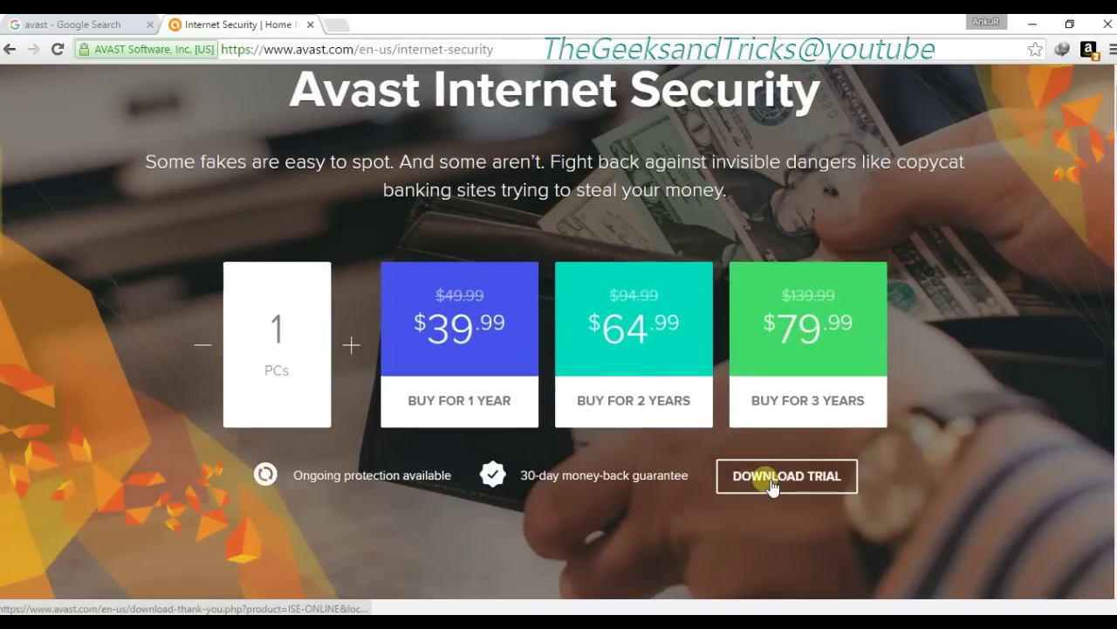
Start the Internet Security trial download, cancel the IDM prompts, and select the setup file in the Avast folder.
click(777, 479)
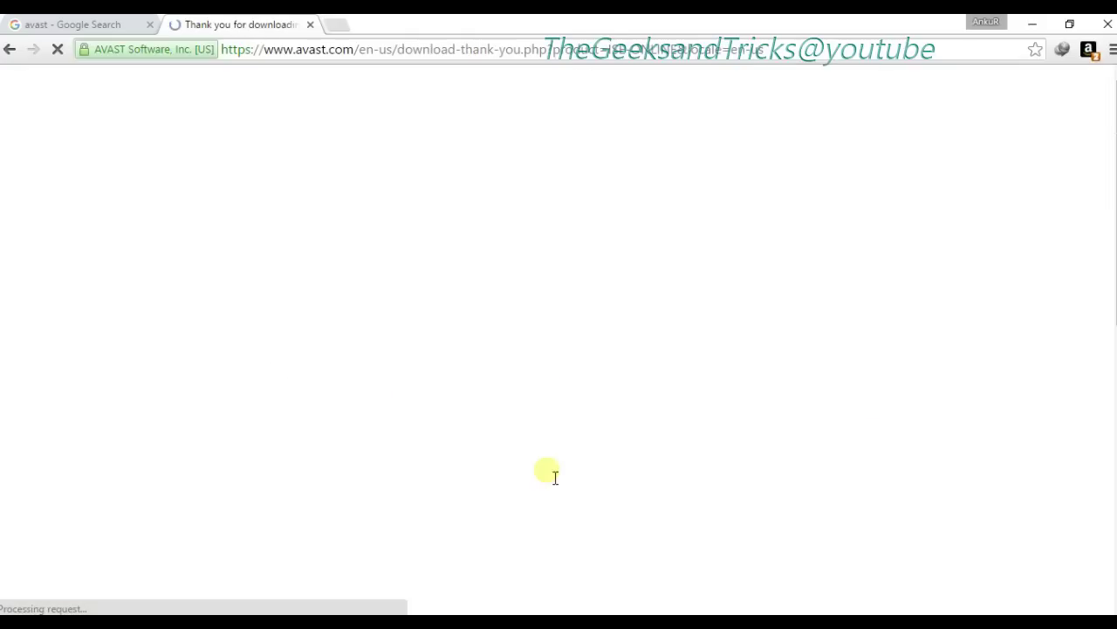
scroll(282, 332, down, 3)
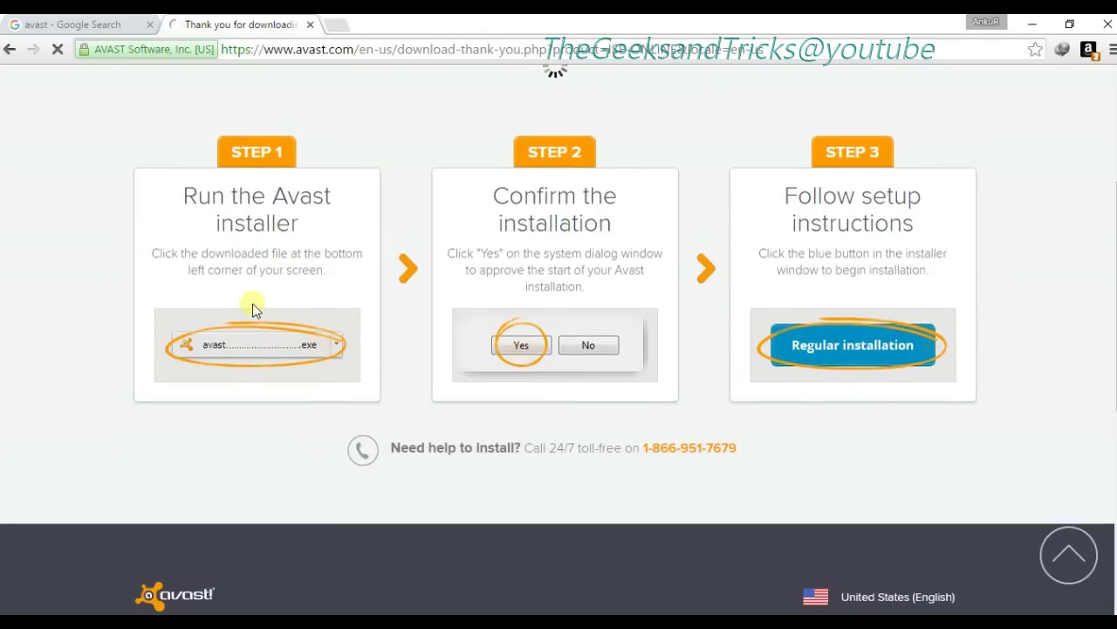
click(661, 379)
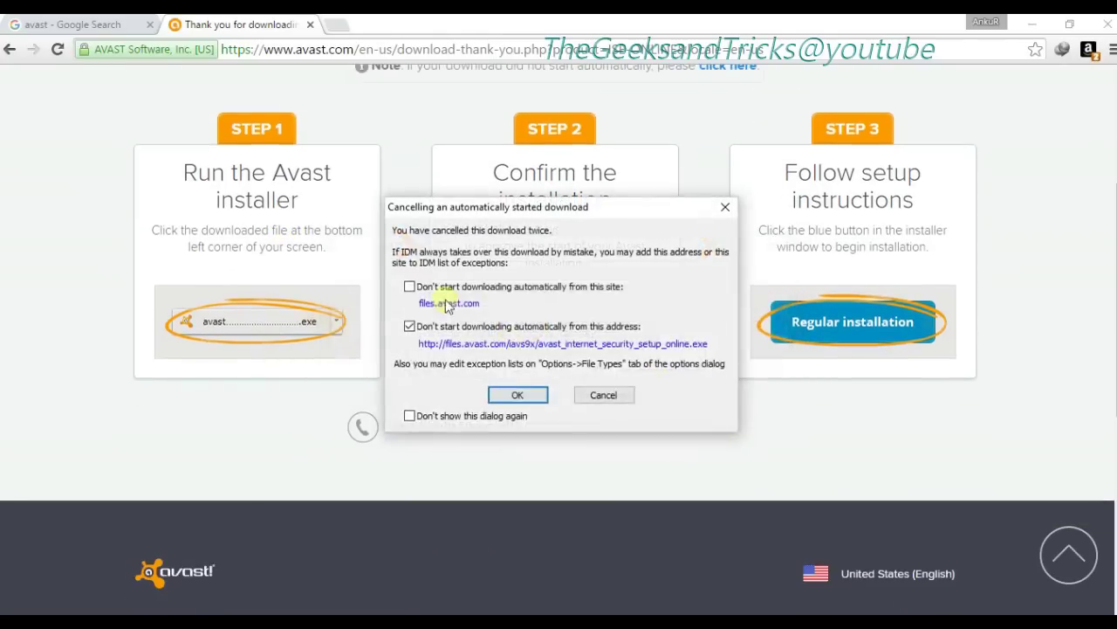
click(612, 394)
scroll(297, 100, up, 3)
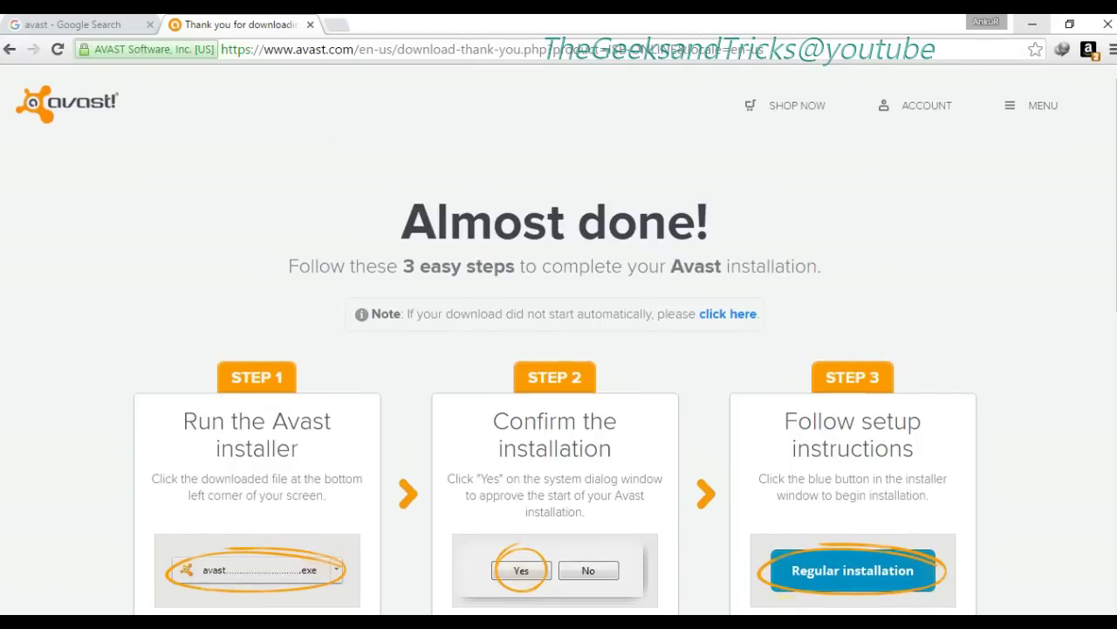
click(785, 613)
click(208, 297)
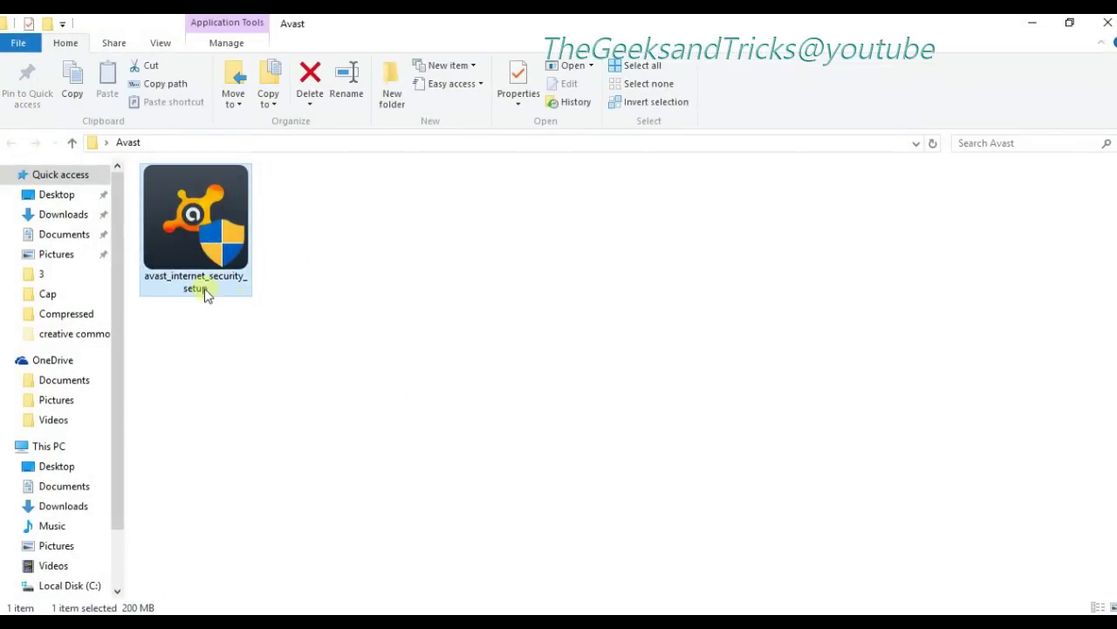
Run avast_internet_security_setup and install to C:\Program Files\AVAST Software\Avast after reviewing the Customize options.
double_click(178, 250)
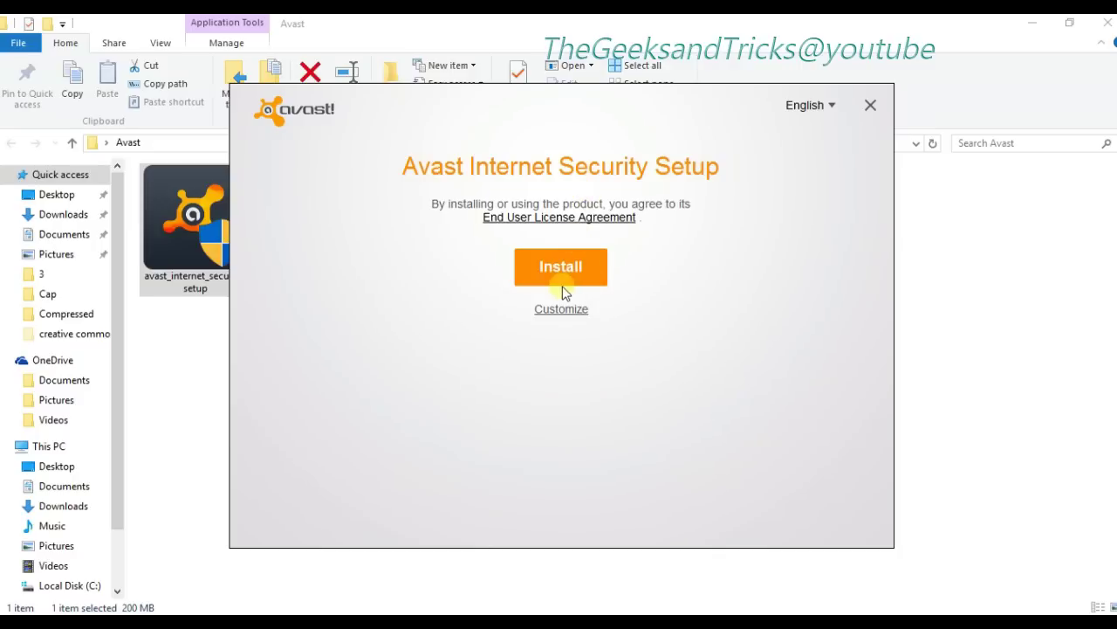
click(567, 310)
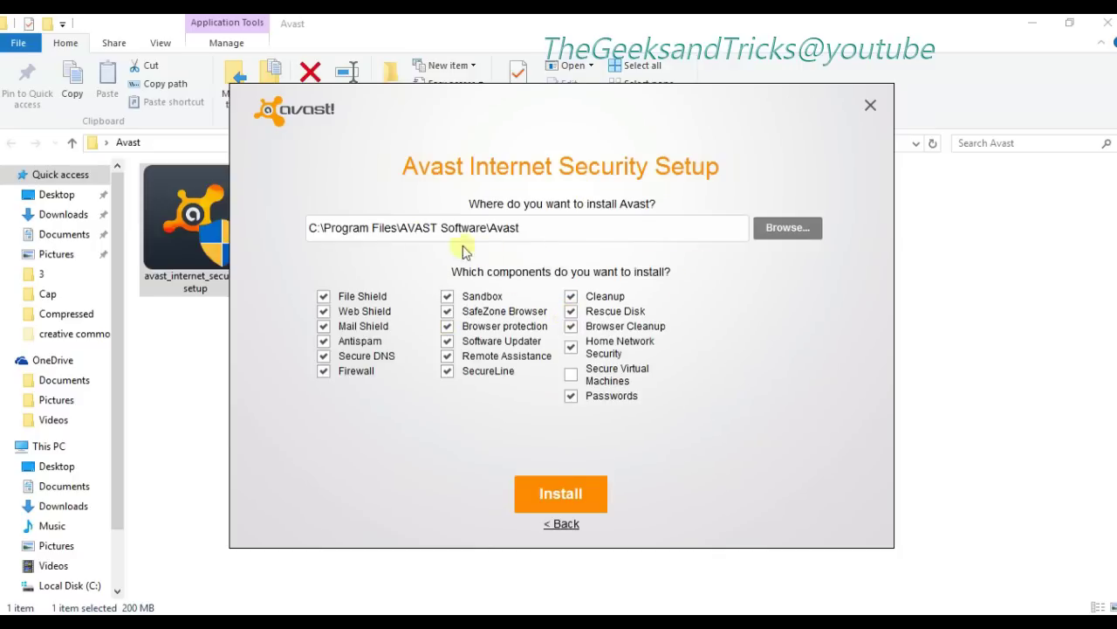
click(790, 232)
click(566, 487)
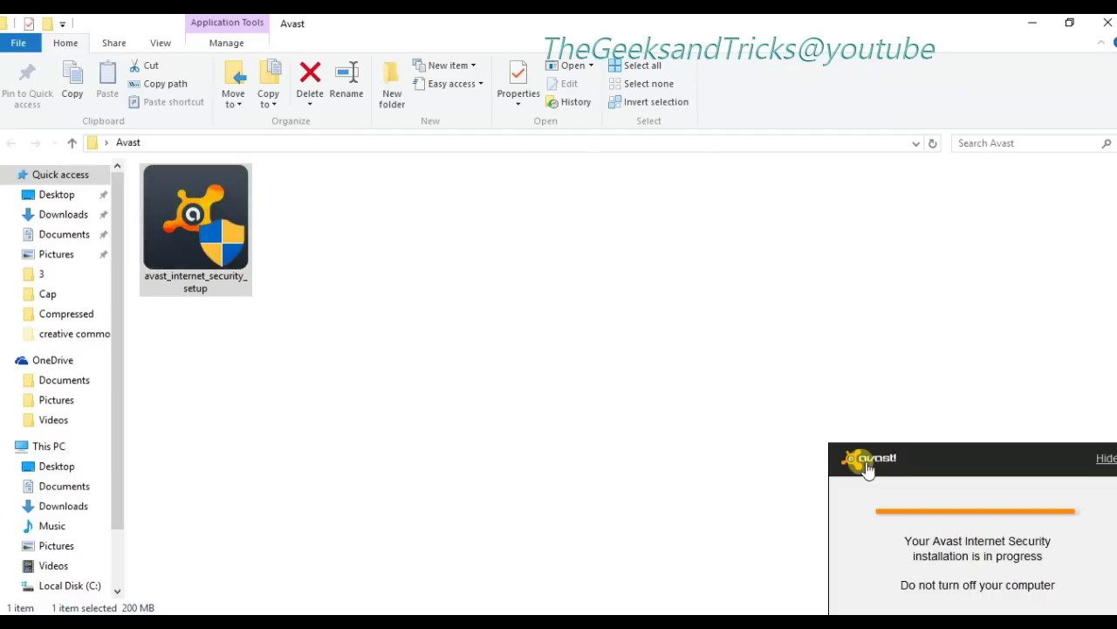
Let the installation finish, then bring up Avast Internet Security from the system tray.
click(880, 465)
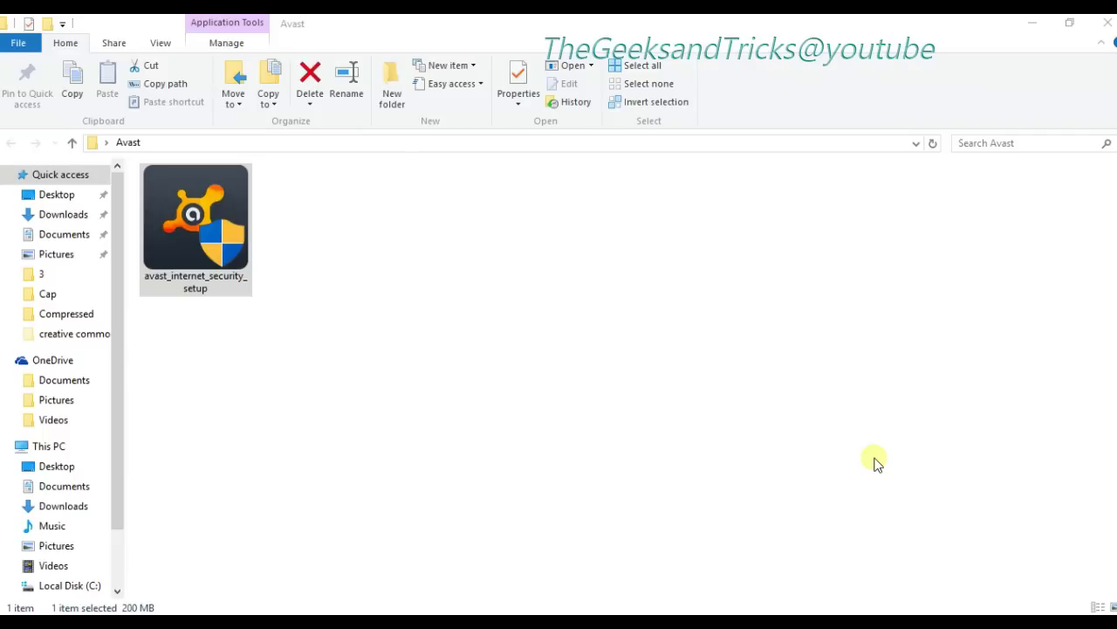
click(960, 599)
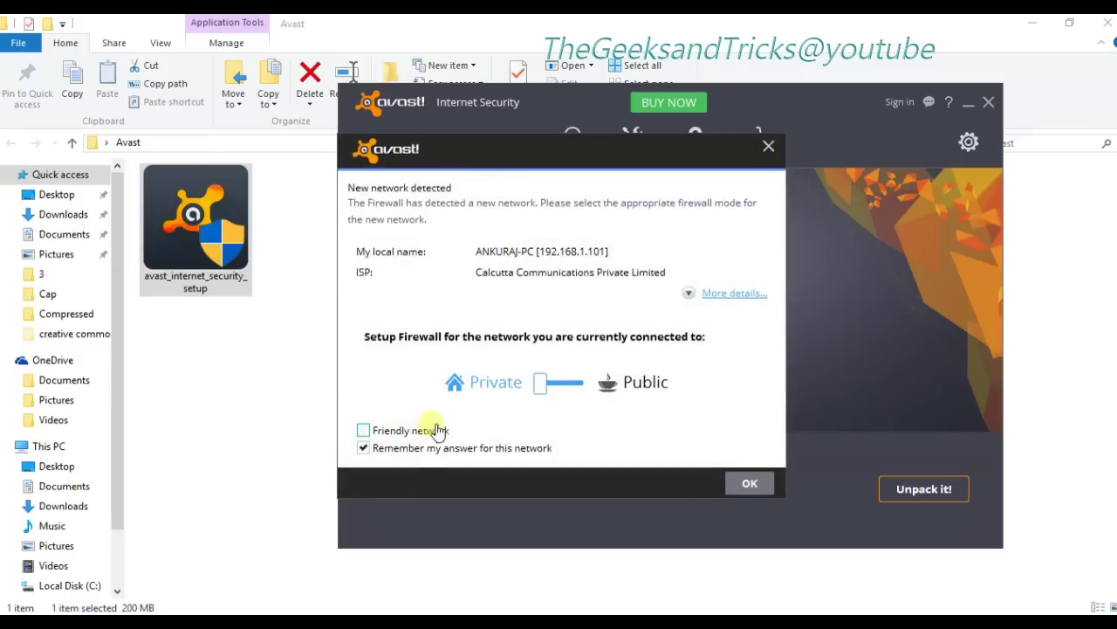
Mark the newly detected network as a Friendly network and confirm with OK.
click(749, 483)
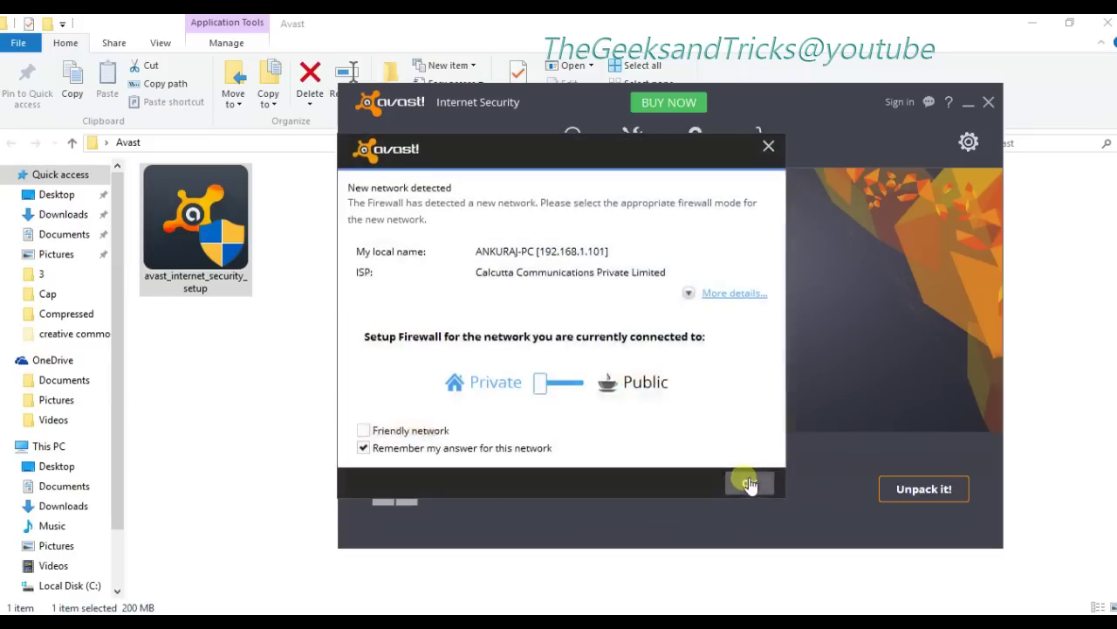
click(418, 433)
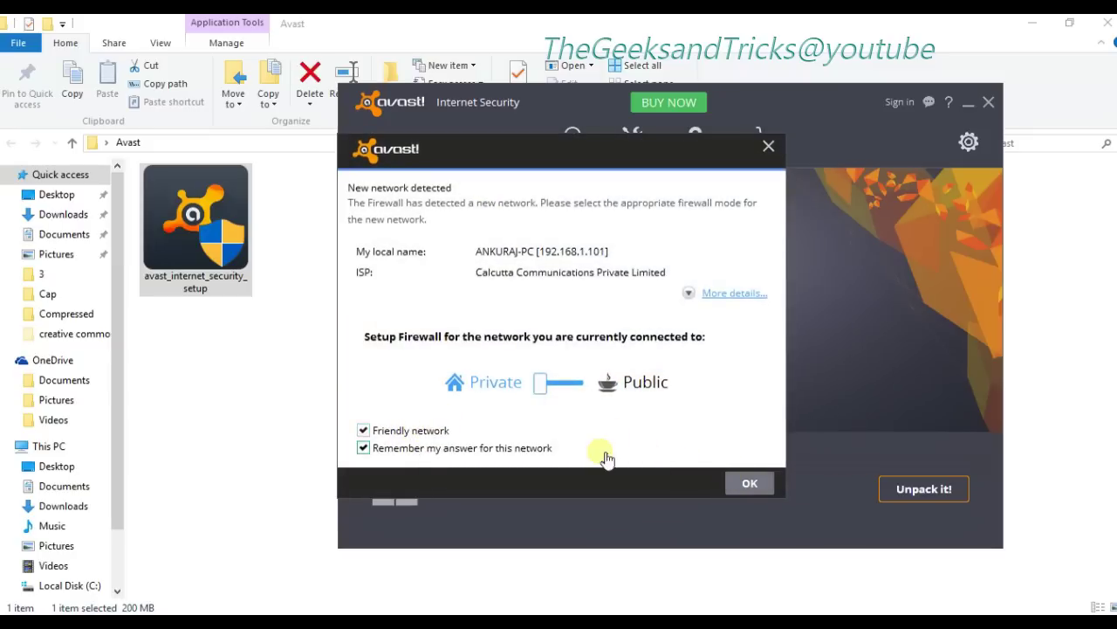
click(749, 482)
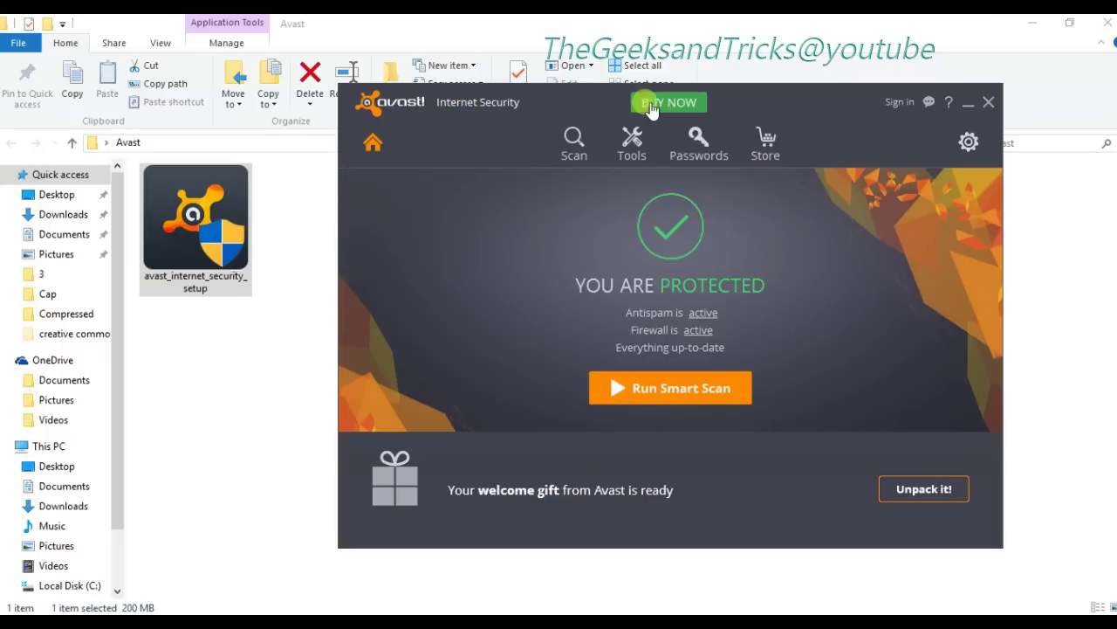
Look over the purchase plans and the subscription details in Avast settings.
click(683, 111)
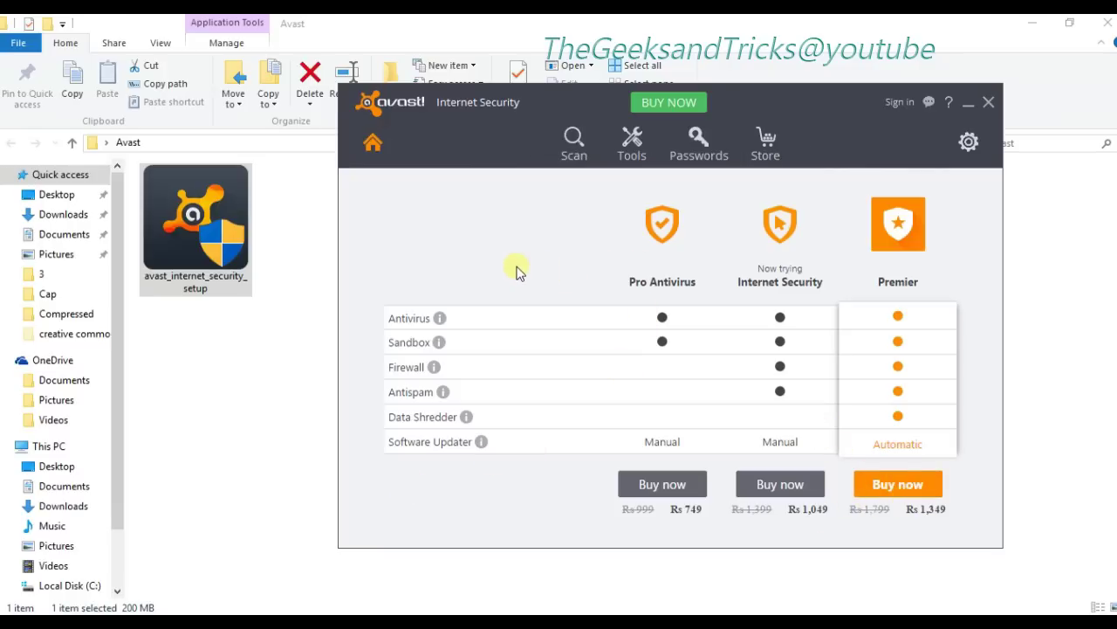
click(971, 145)
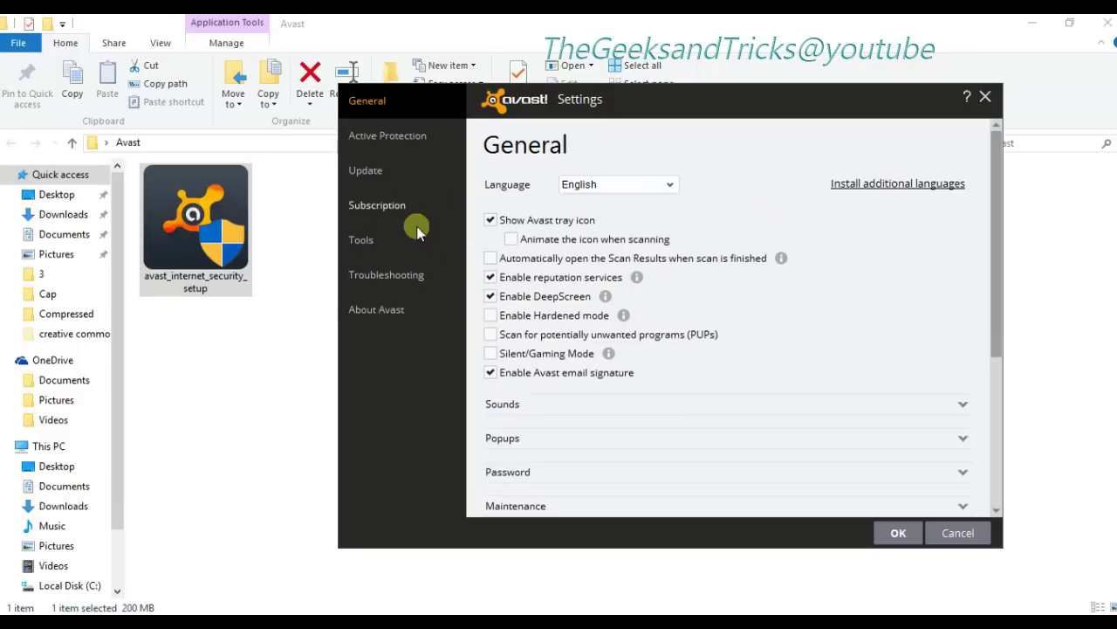
click(376, 206)
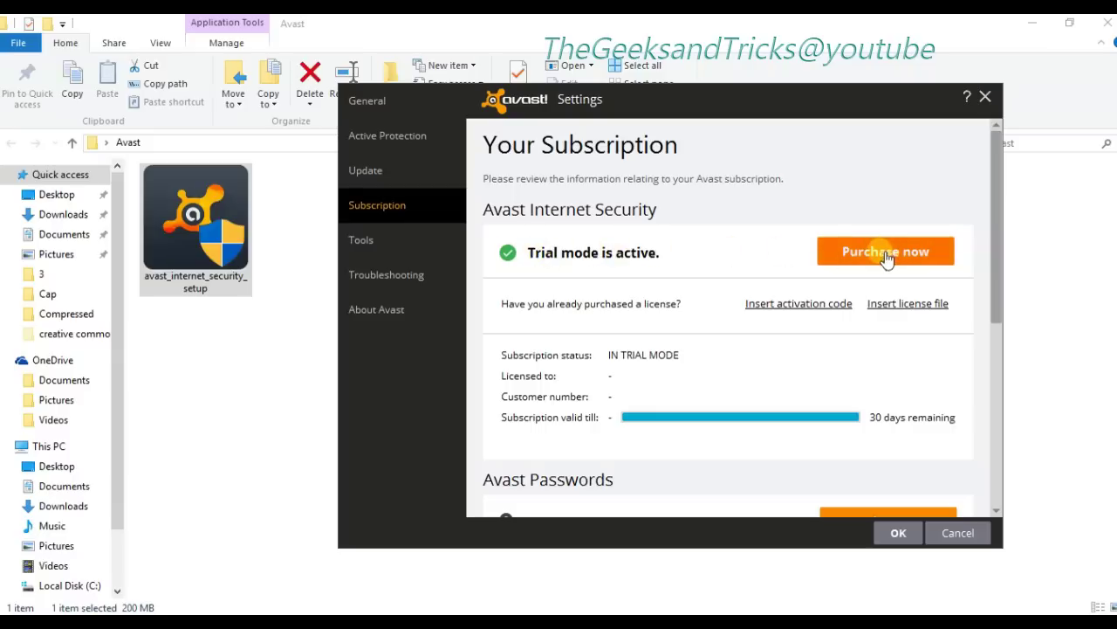
scroll(769, 332, down, 5)
click(367, 100)
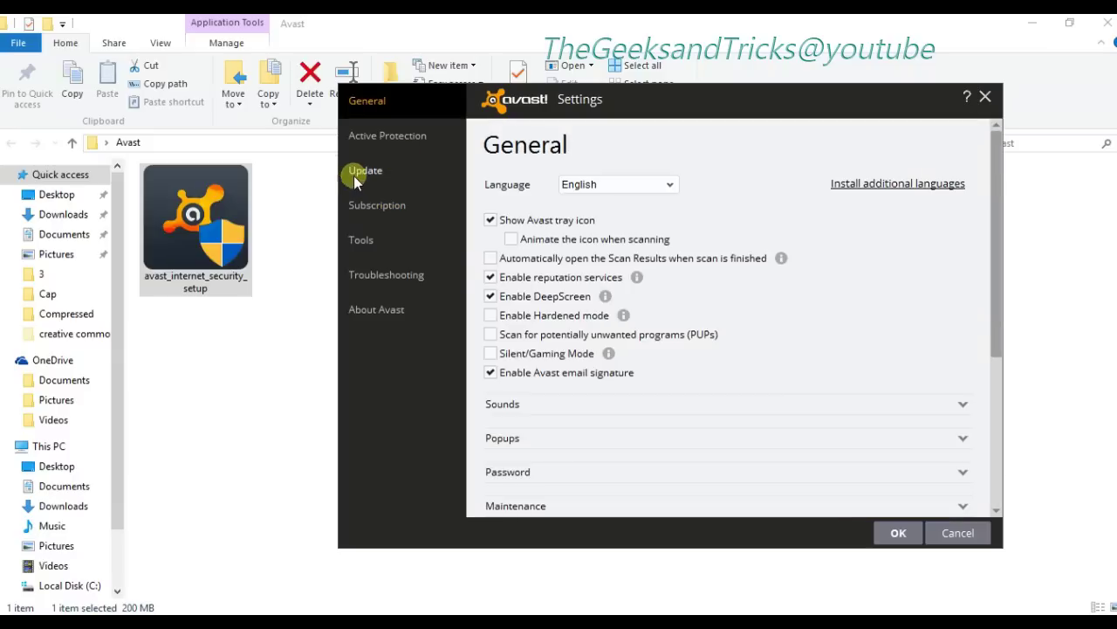
Check the active protection shields and version information, then leave settings and minimize Avast.
click(382, 138)
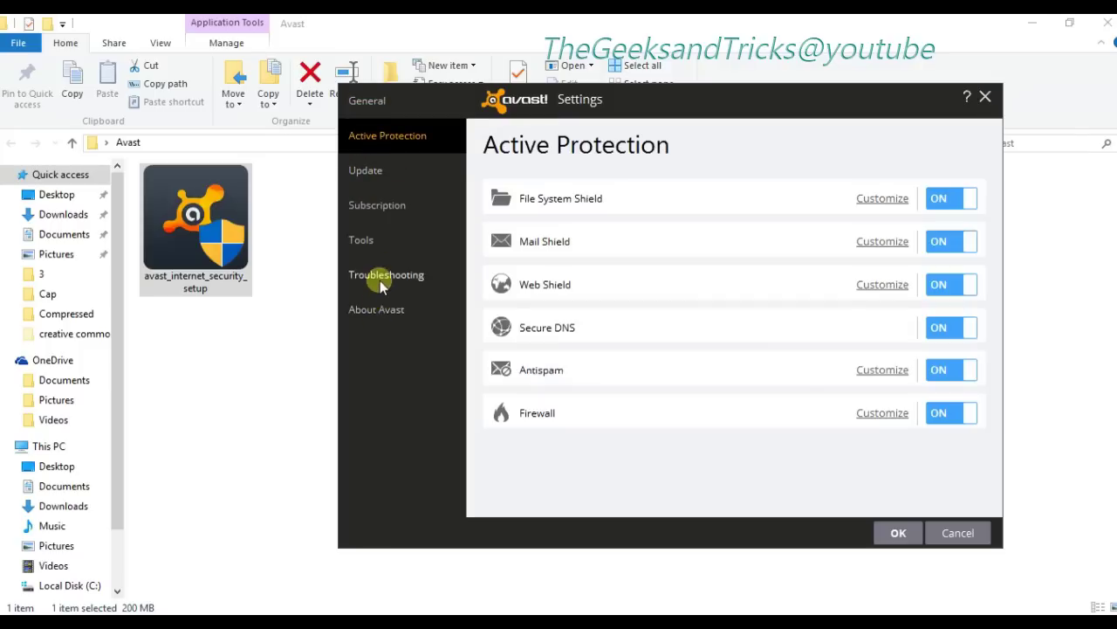
click(378, 311)
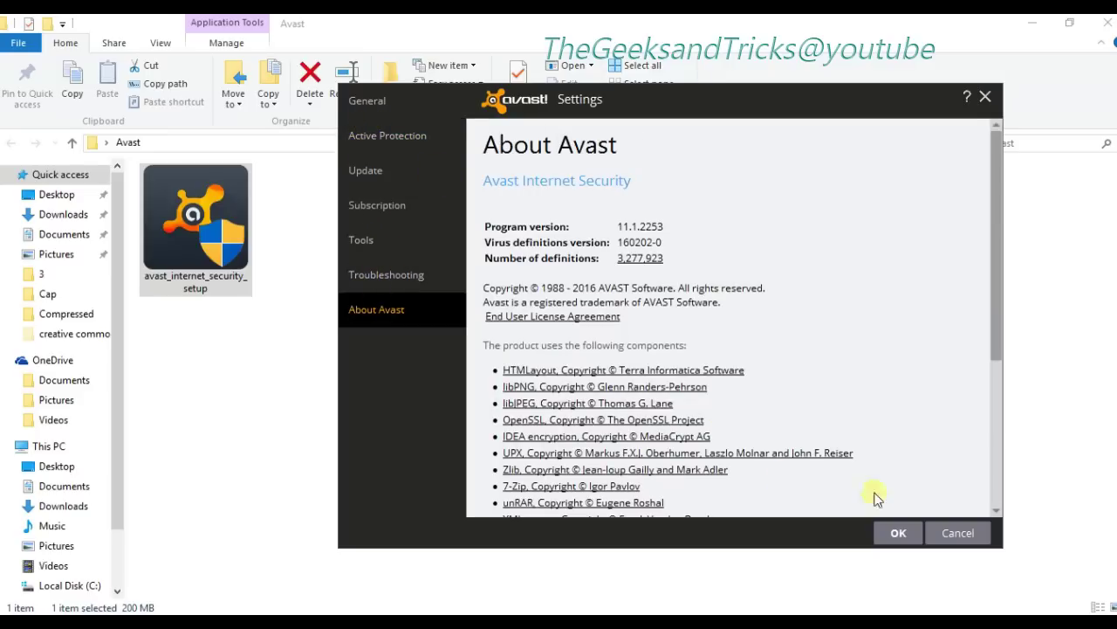
click(963, 533)
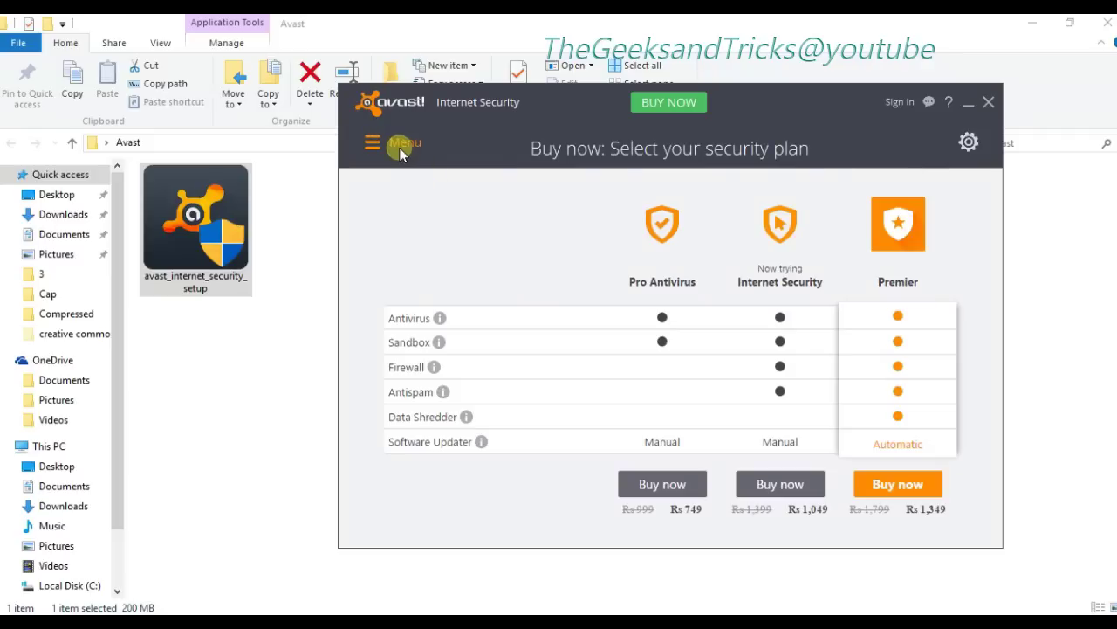
click(377, 144)
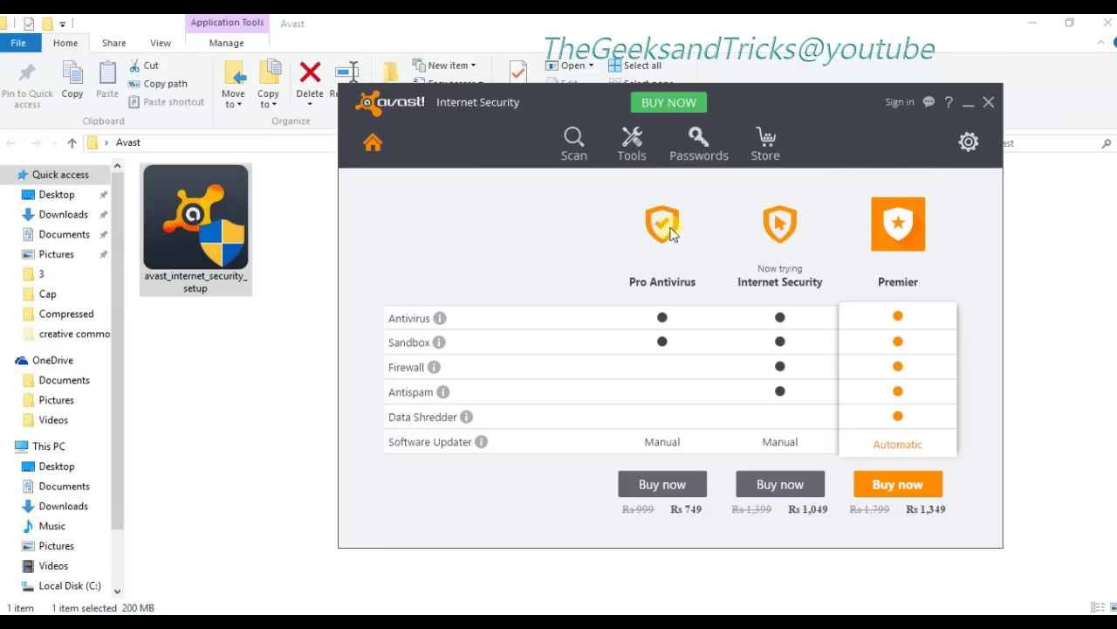
click(969, 105)
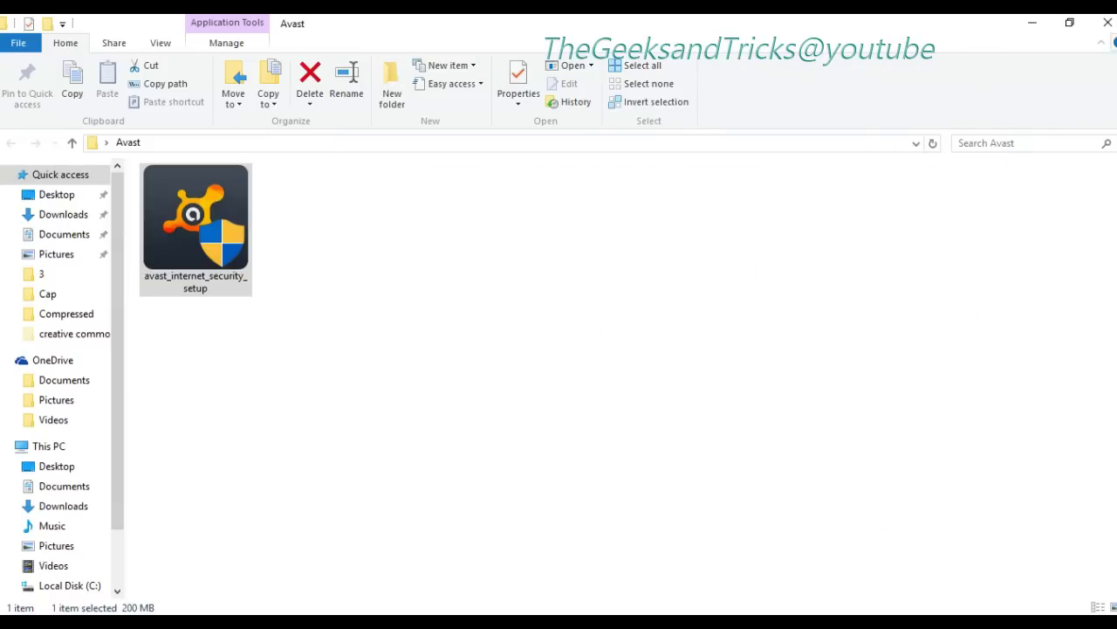
Close the Avast folder and the 'Thank you for downloading' tab, leaving a new blank tab.
click(1107, 25)
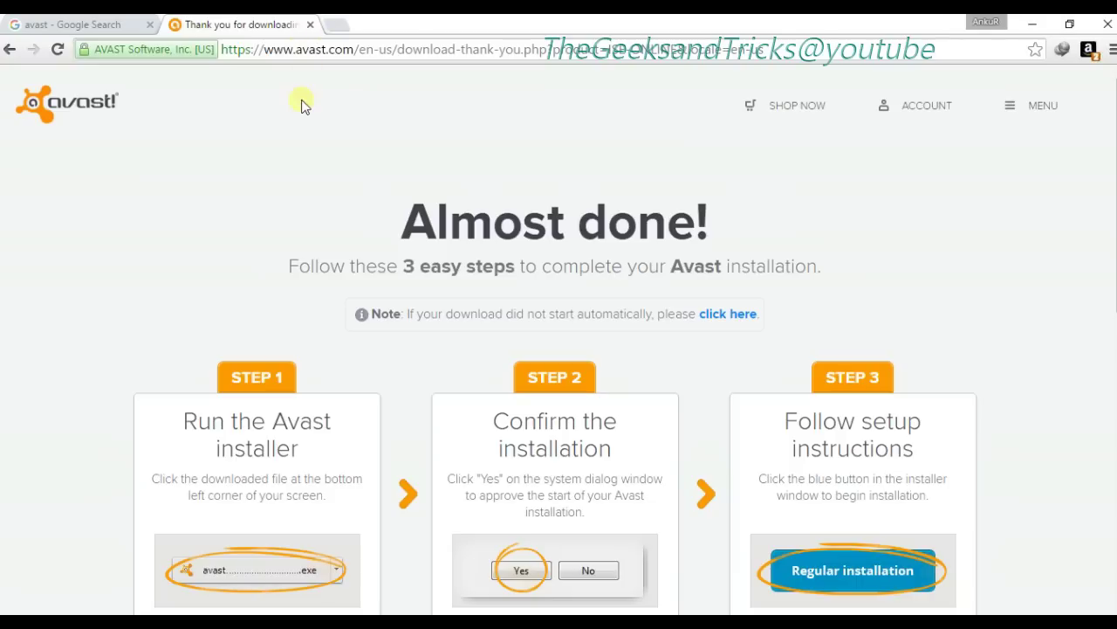
click(311, 26)
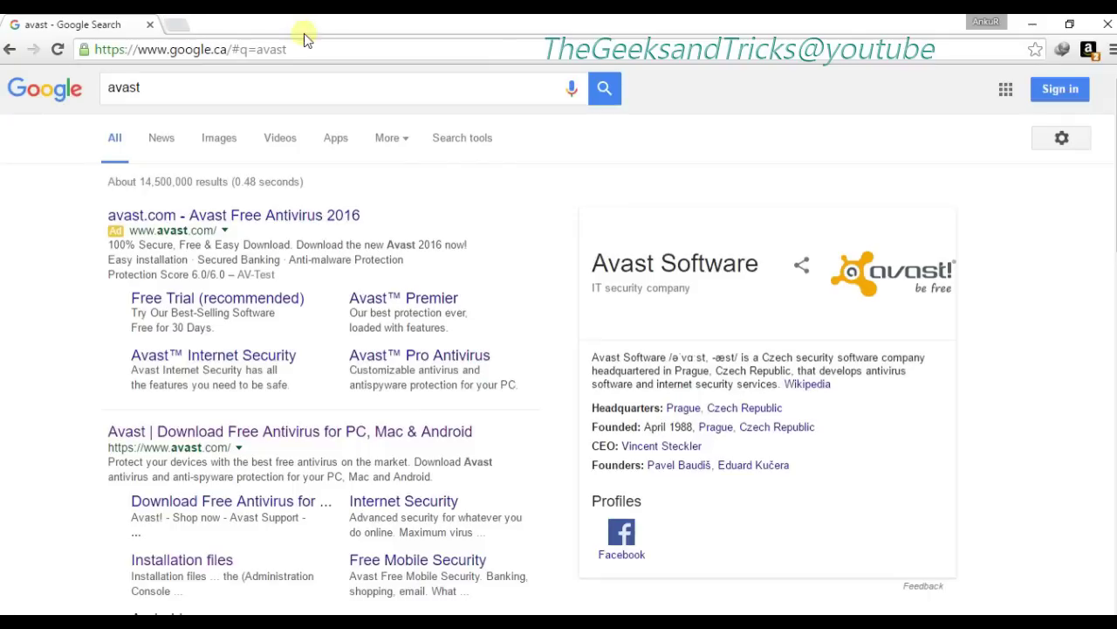
click(171, 26)
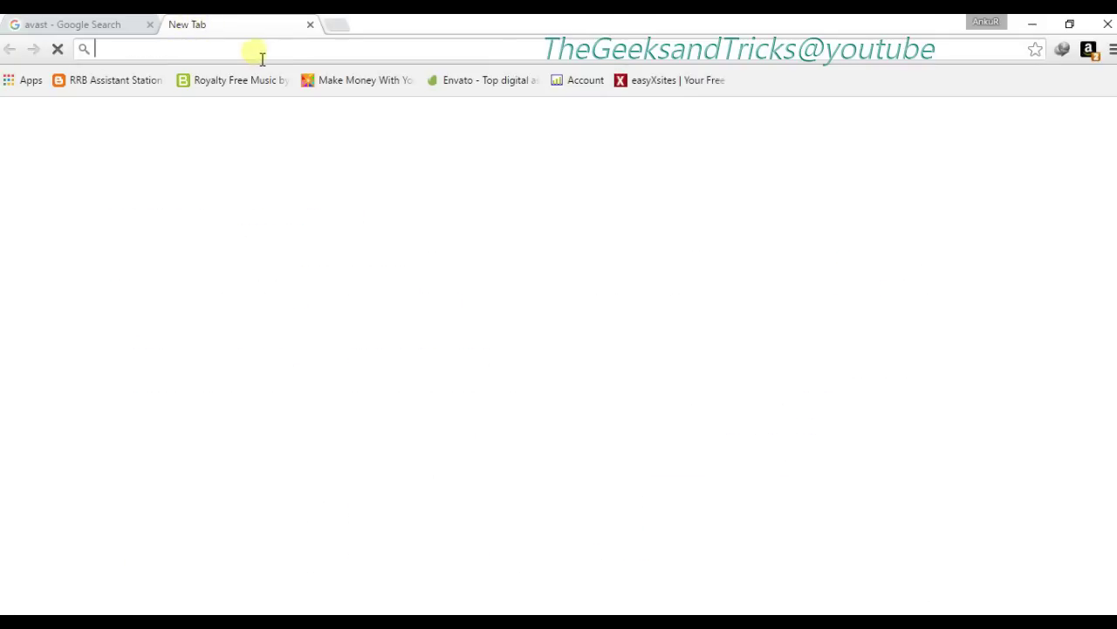
Copy the appnee.com Avast license-file collection URL from Notepad into Chrome's new tab.
mouse_move(423, 622)
click(423, 550)
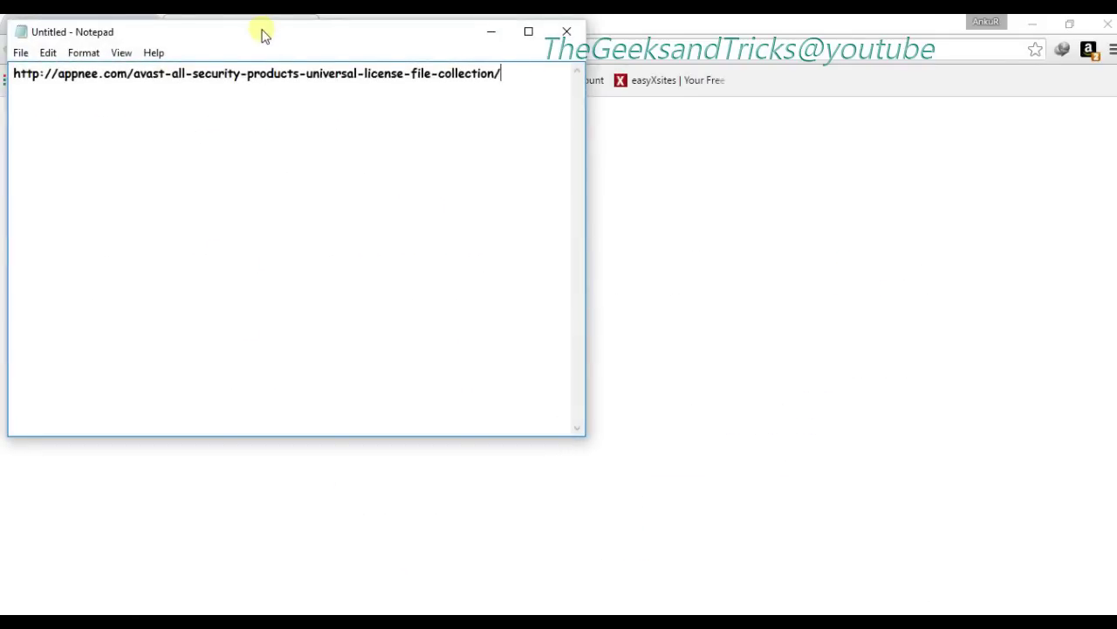
drag(265, 35, 436, 156)
drag(678, 207, 182, 200)
key(ctrl+c)
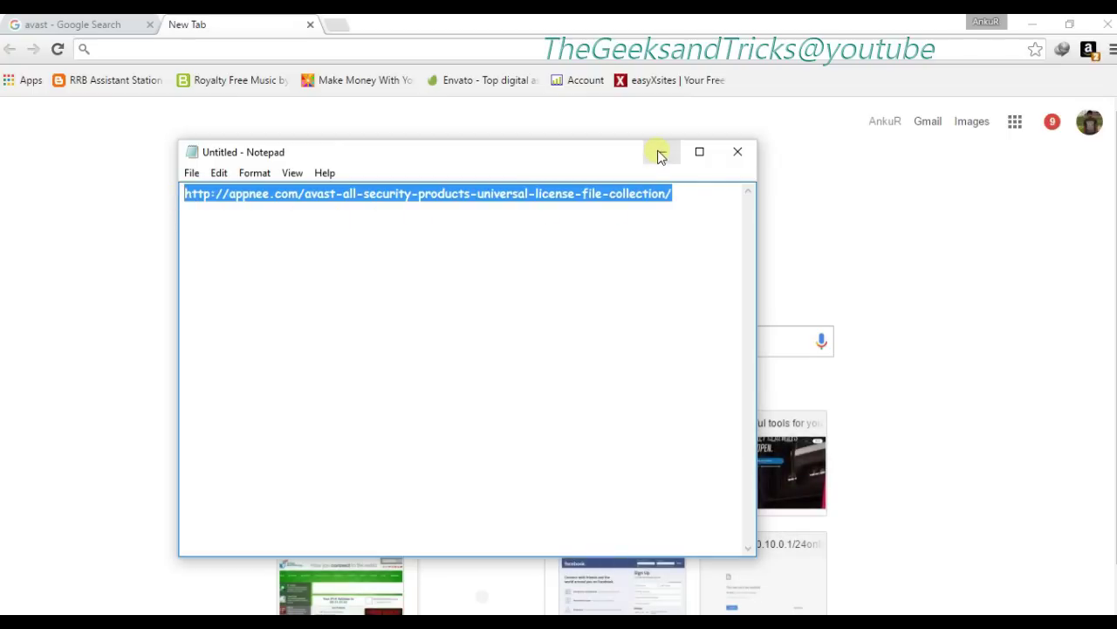
click(317, 56)
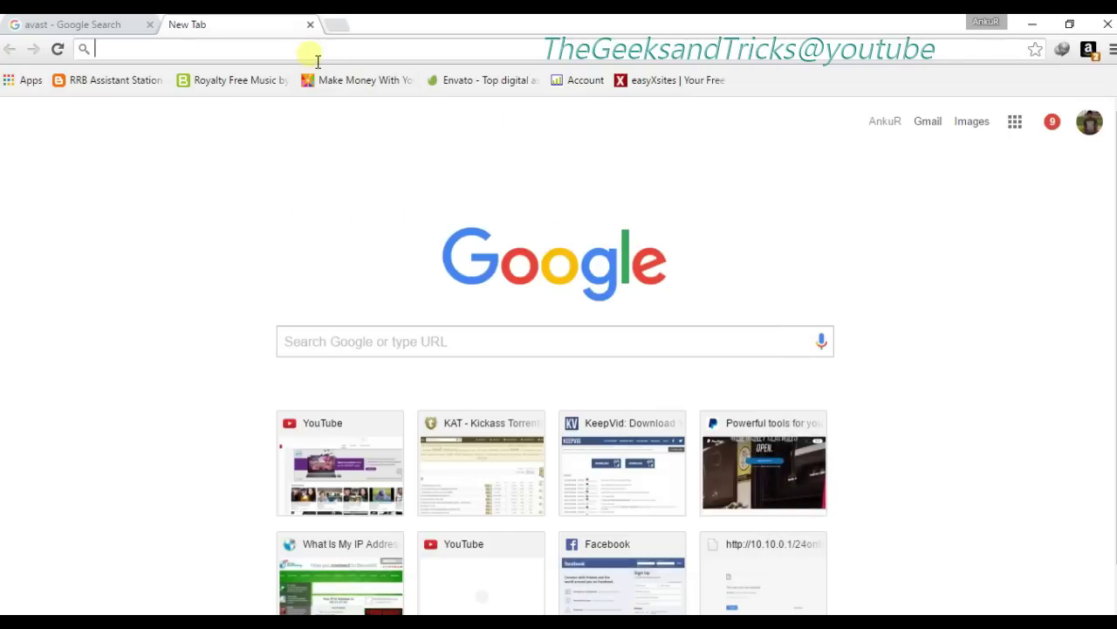
key(ctrl+v)
Load the appnee.com license page and scroll down to its Download URLs section.
key(Return)
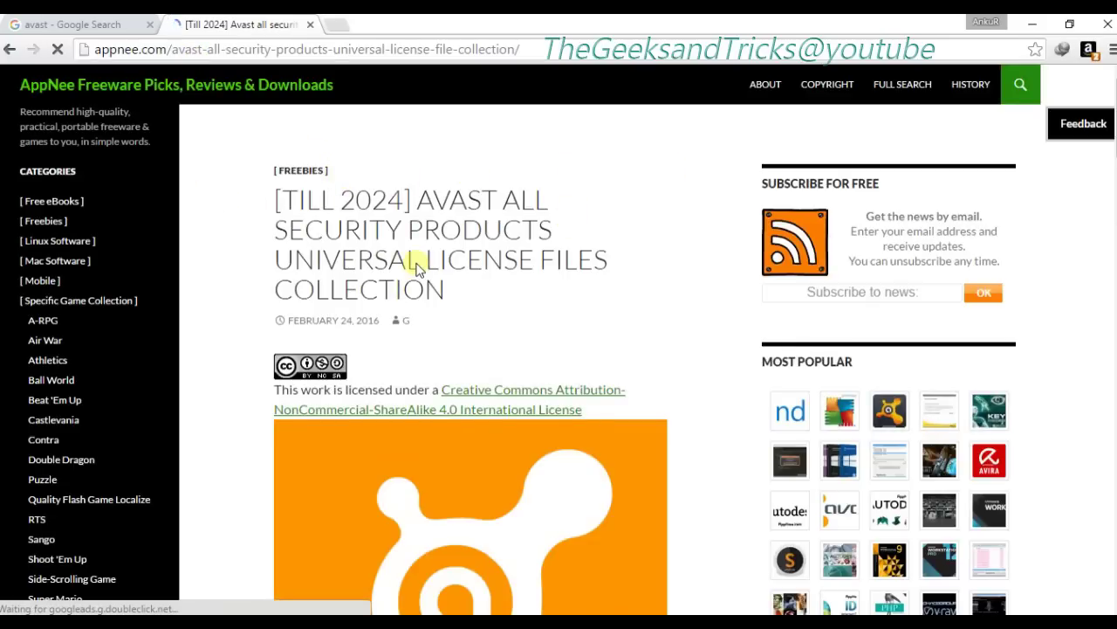
scroll(416, 267, down, 3)
scroll(415, 269, down, 8)
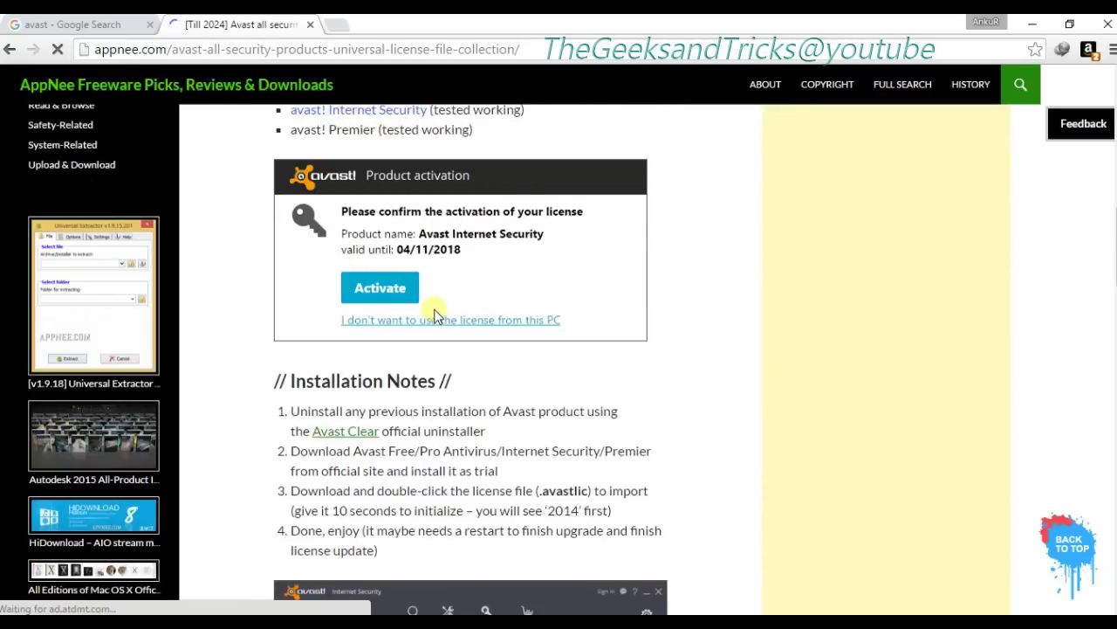
scroll(384, 284, up, 10)
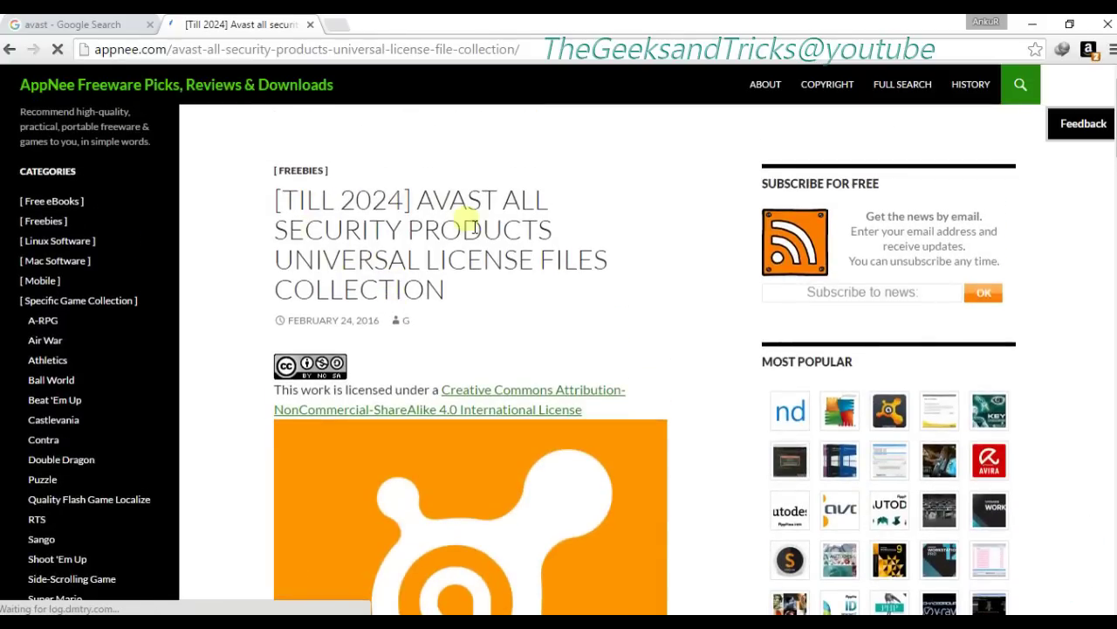
scroll(340, 305, down, 3)
scroll(339, 302, down, 13)
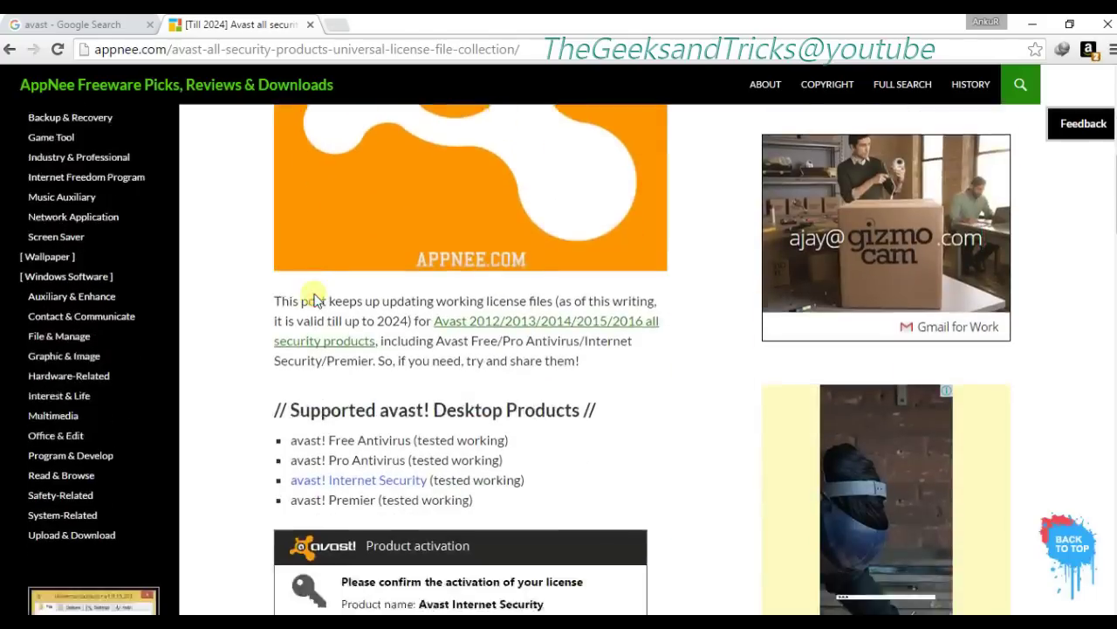
scroll(379, 305, down, 6)
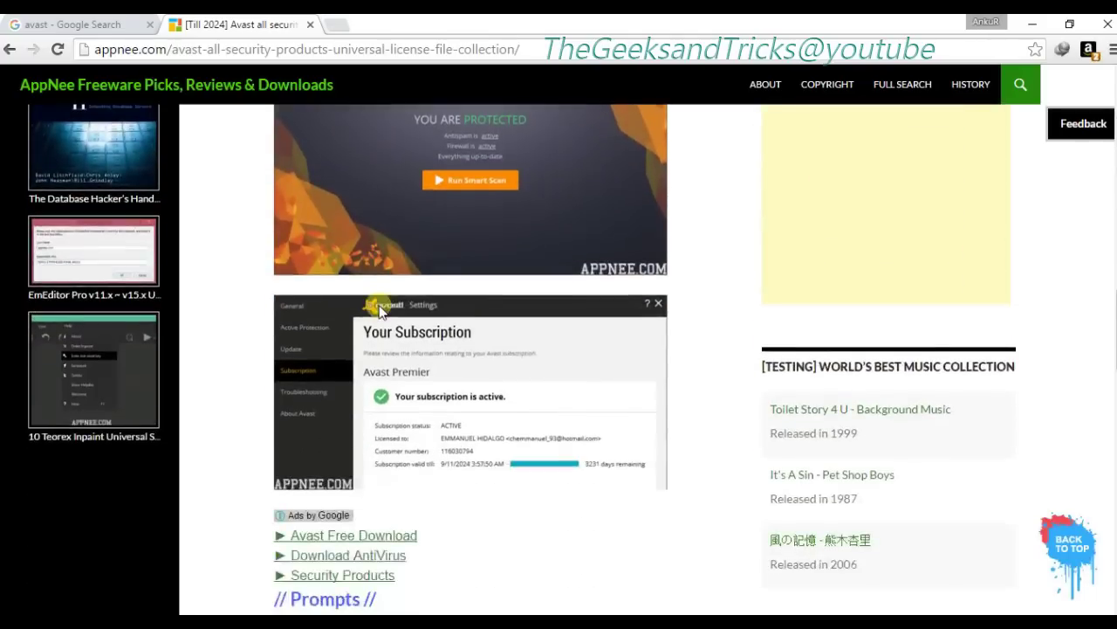
scroll(358, 307, down, 1)
scroll(358, 307, down, 4)
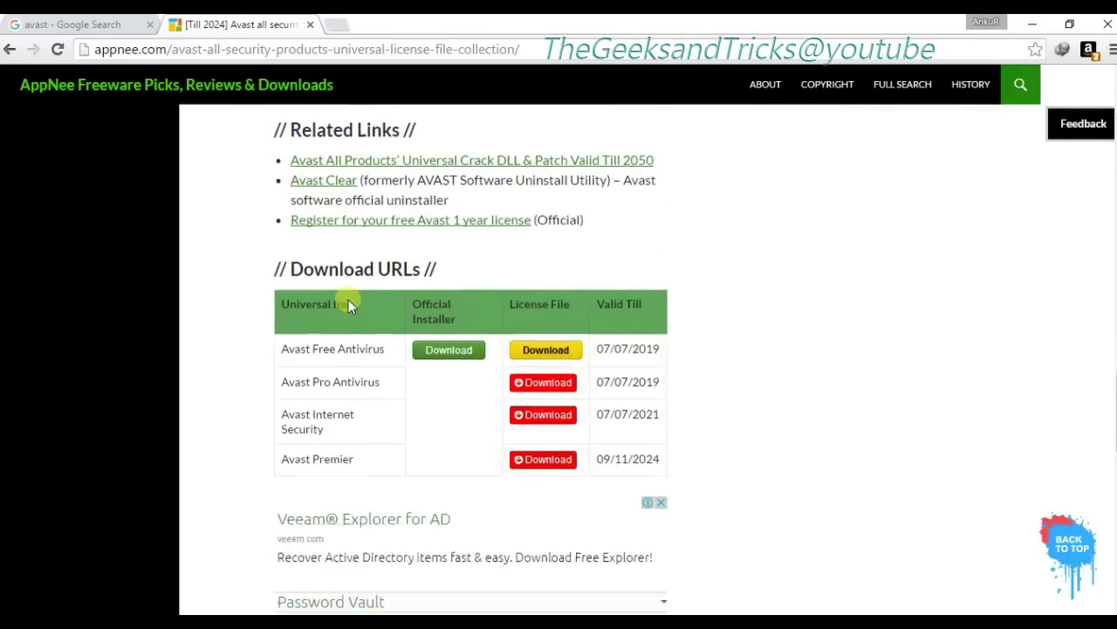
scroll(409, 259, up, 2)
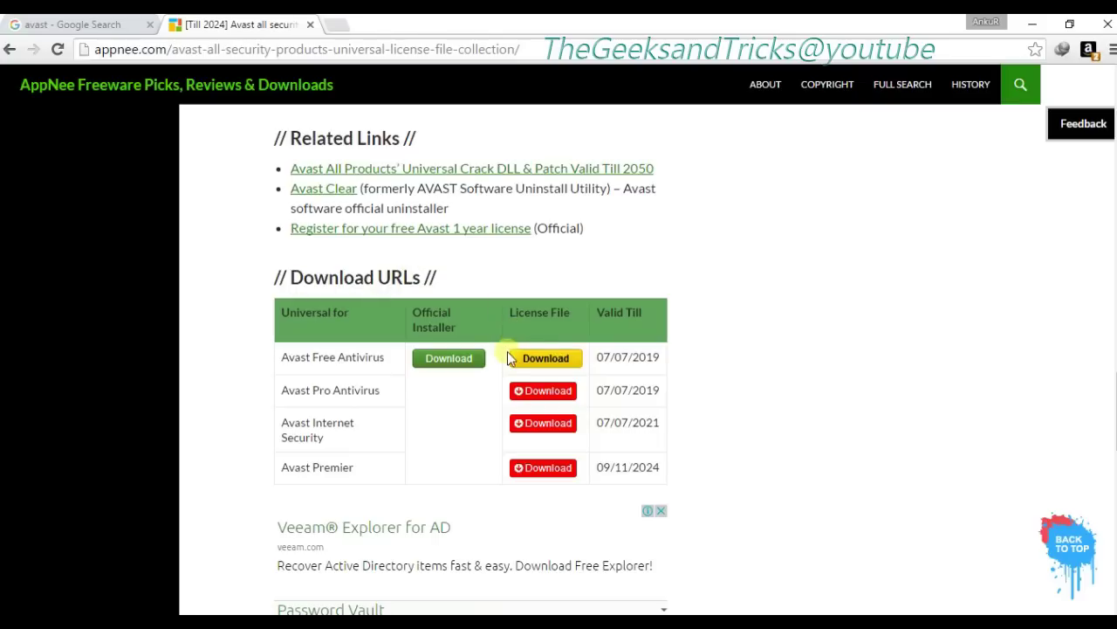
drag(290, 281, 412, 277)
click(328, 324)
Highlight the License File column and the Avast Internet Security entry, valid till 07/07/2021.
scroll(310, 325, down, 1)
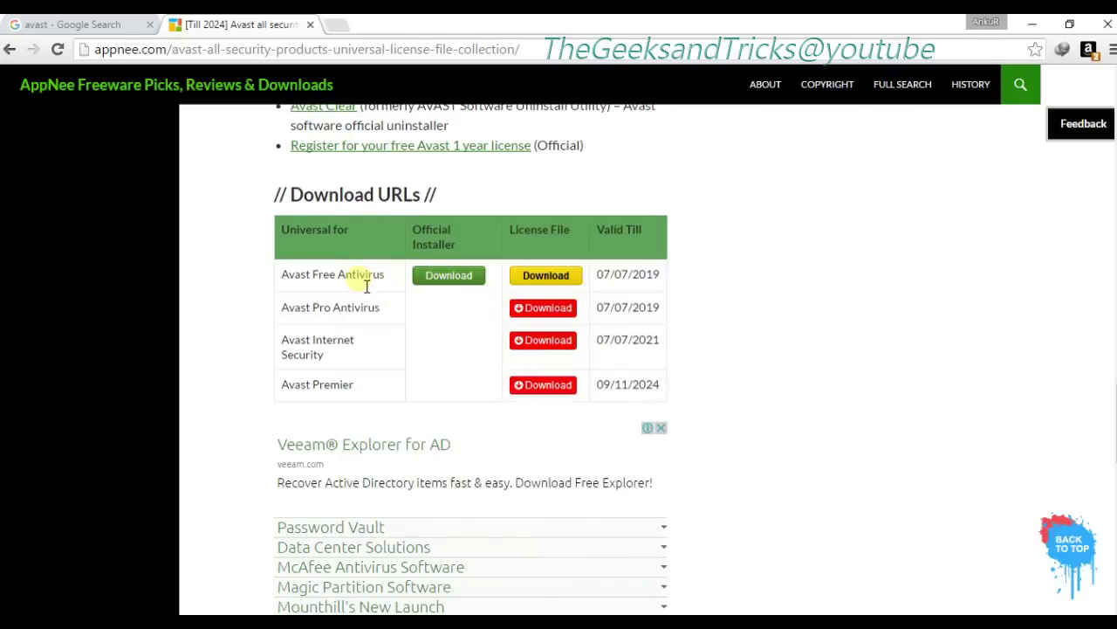
drag(521, 233, 578, 239)
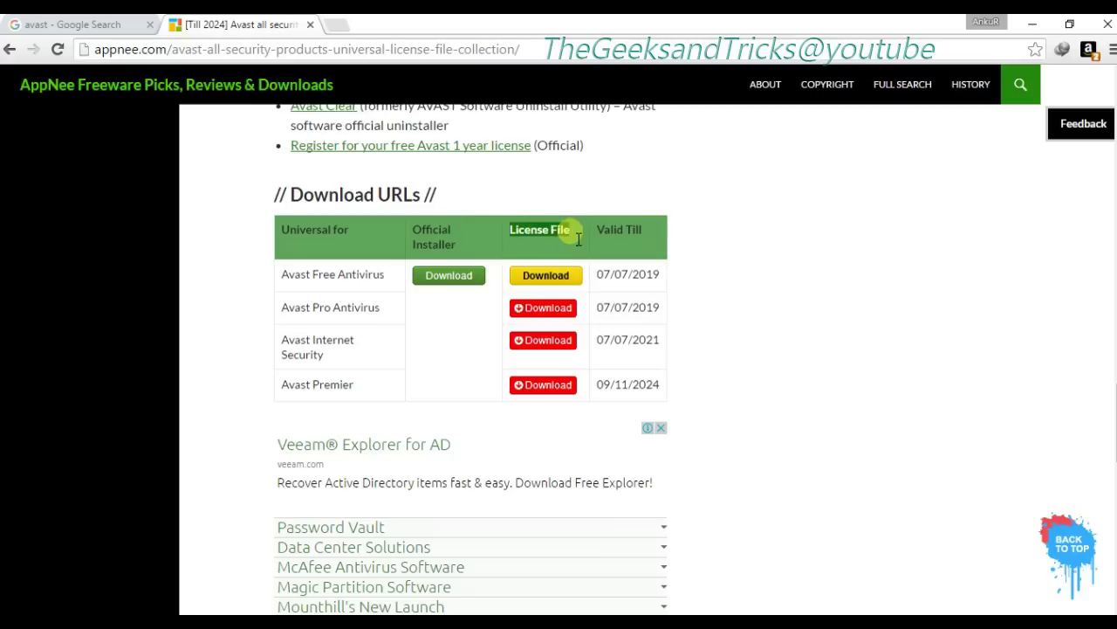
click(571, 262)
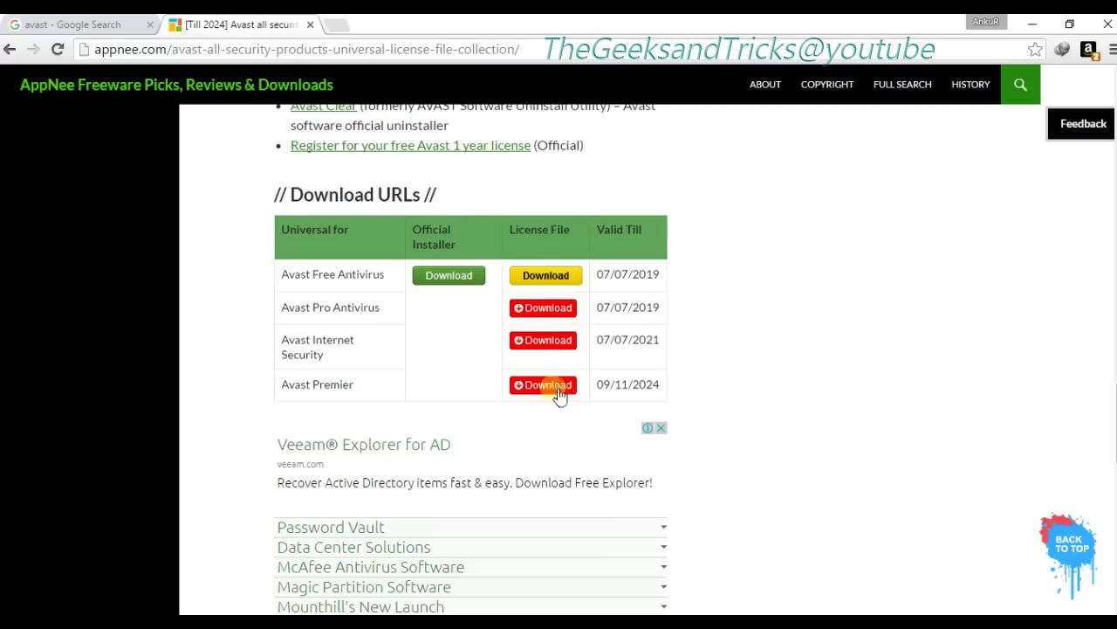
drag(282, 387, 354, 389)
drag(282, 345, 361, 361)
click(339, 354)
drag(275, 344, 343, 356)
click(343, 356)
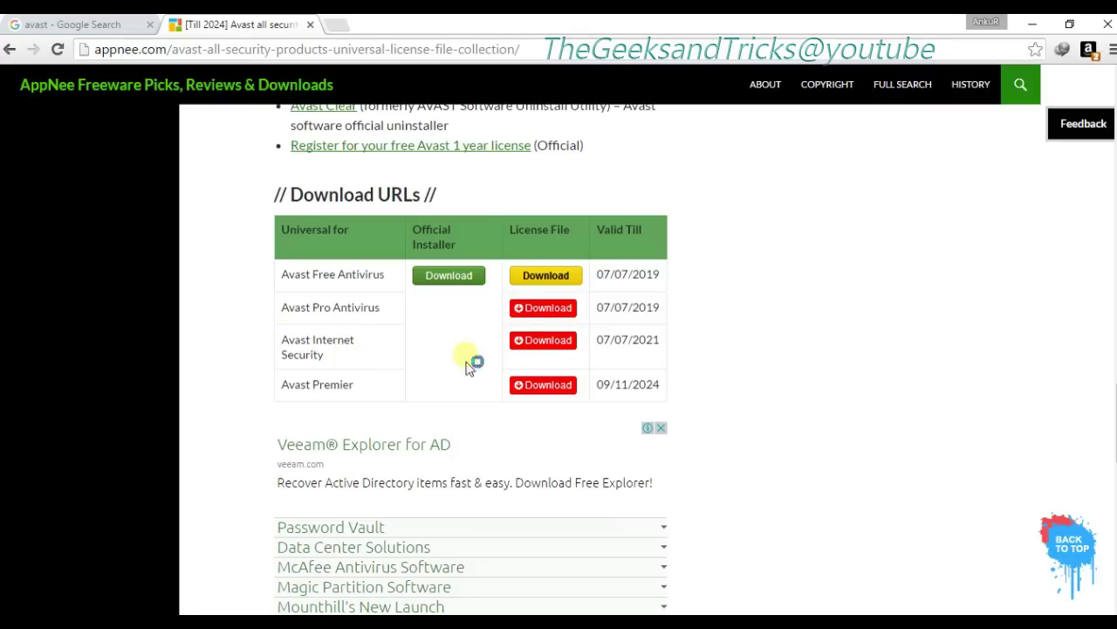
Download AppNee.com.Avast.Internet.Security.L.K.7z from hostr.co via IDM, accepting the warning and duplicate prompt, and open it.
click(550, 343)
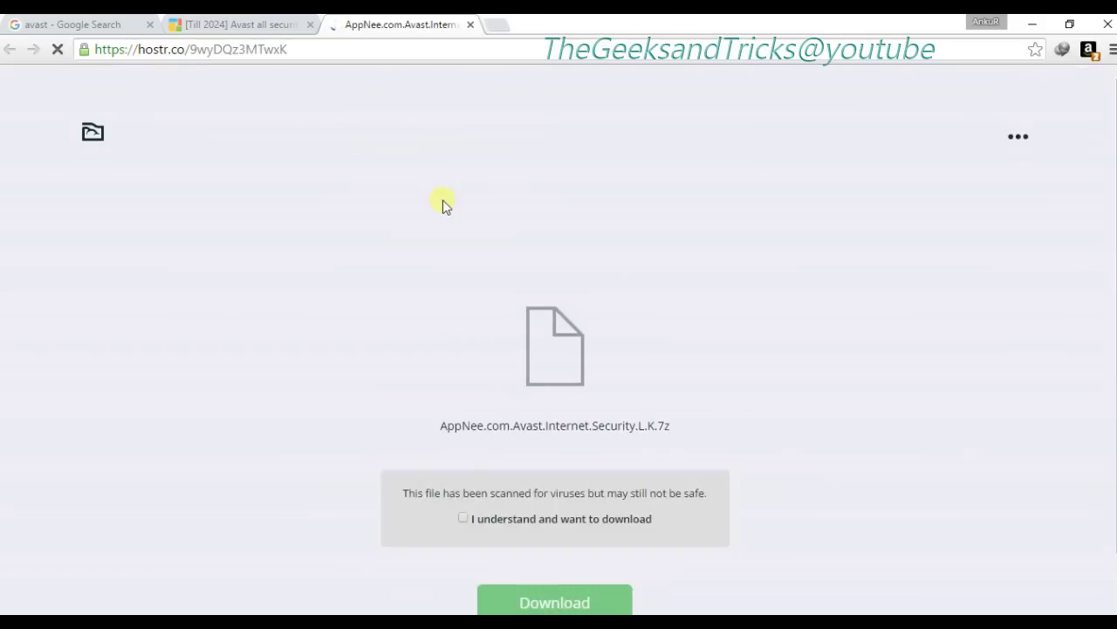
scroll(596, 321, down, 1)
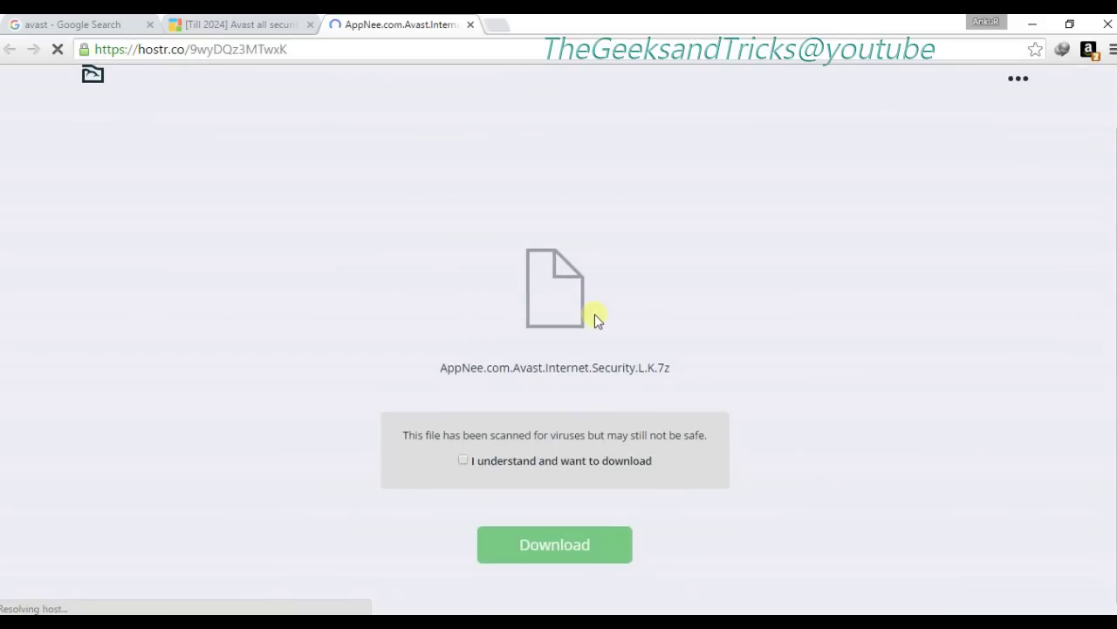
click(467, 461)
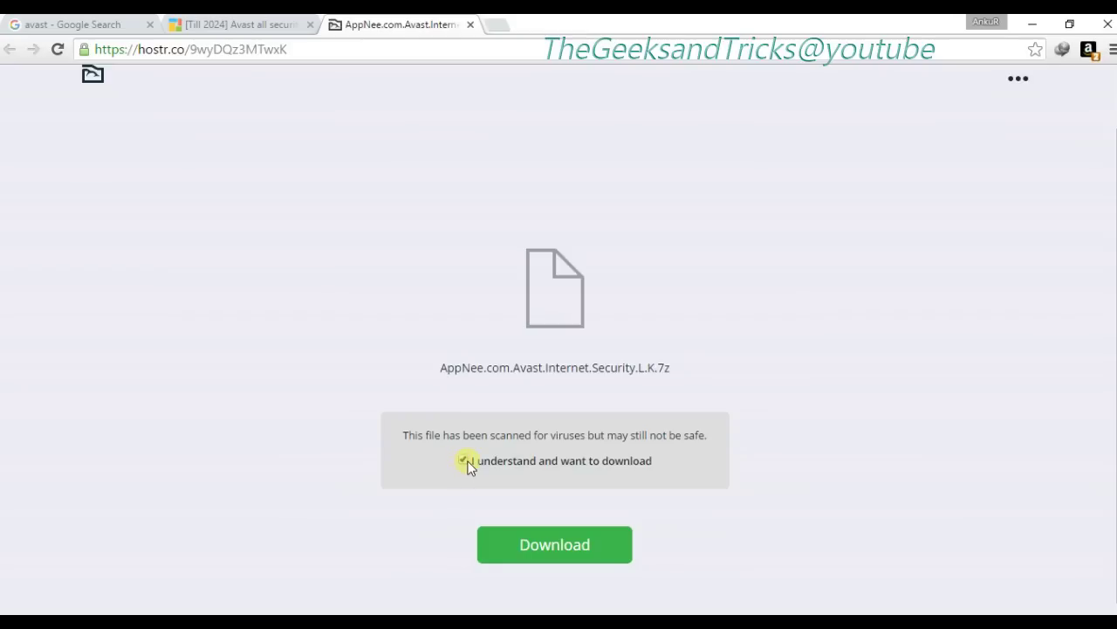
click(558, 546)
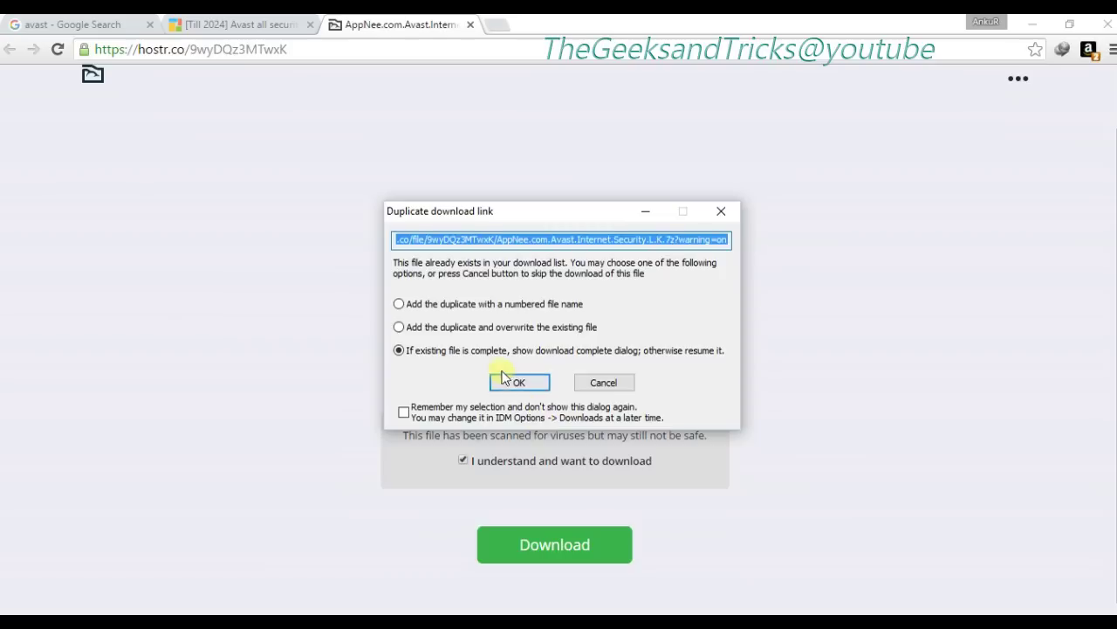
click(518, 383)
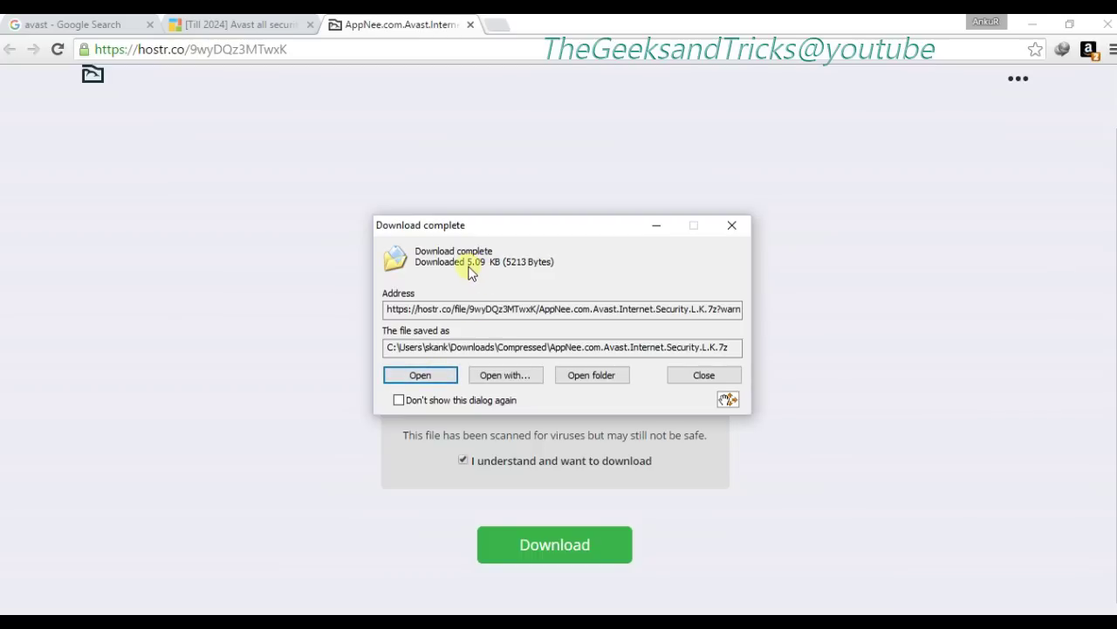
click(439, 376)
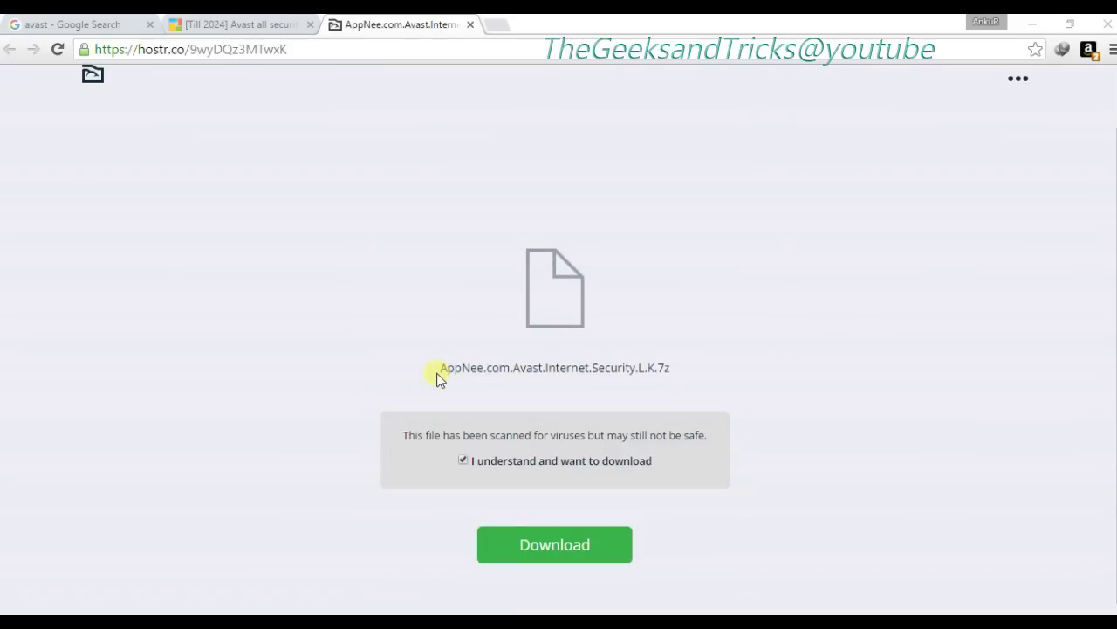
Open the license archive in WinRAR past the trial notice and browse its 2017 license files.
double_click(437, 381)
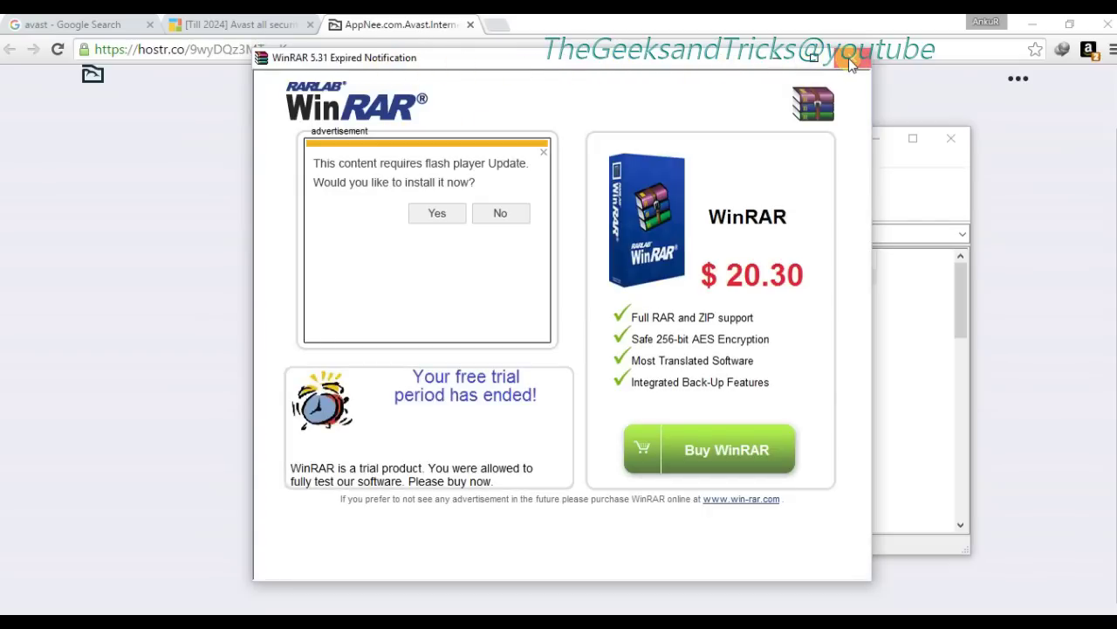
click(849, 58)
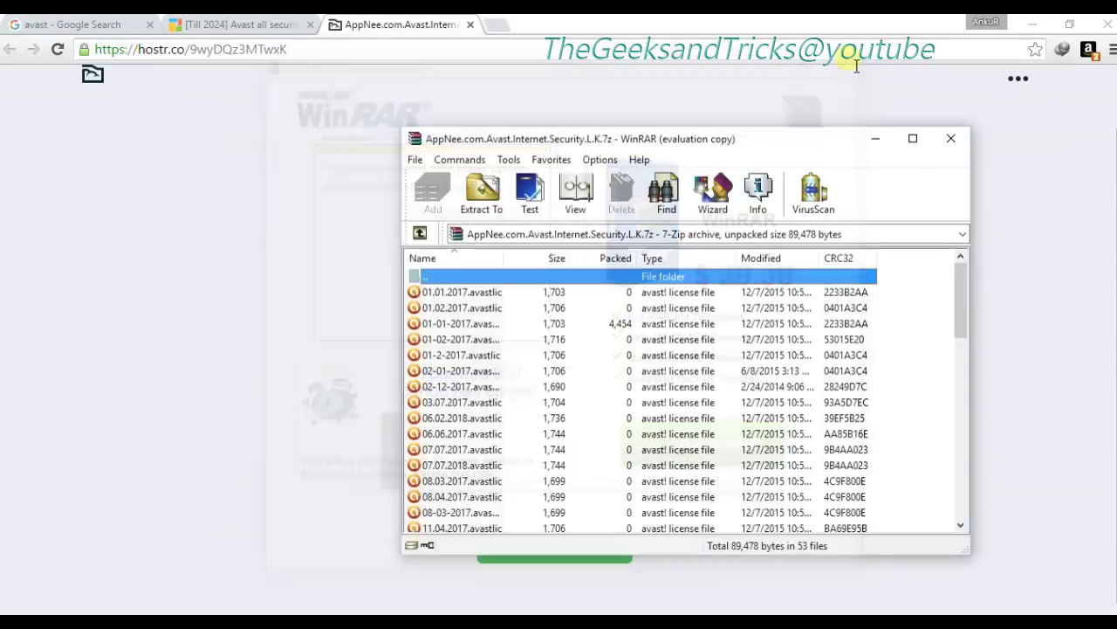
drag(651, 144, 615, 112)
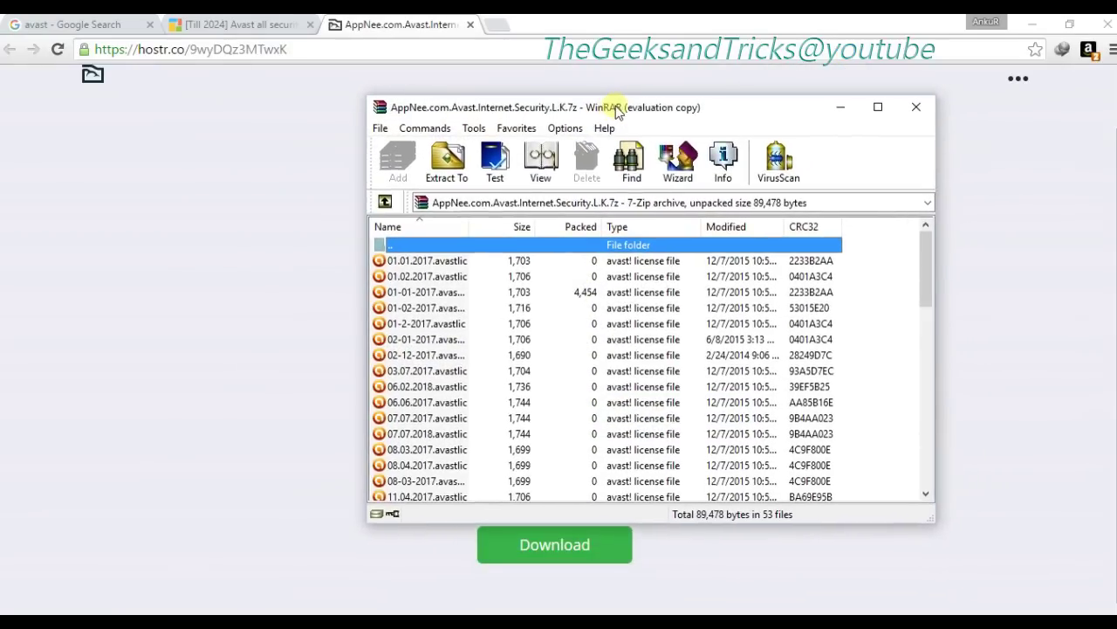
click(507, 339)
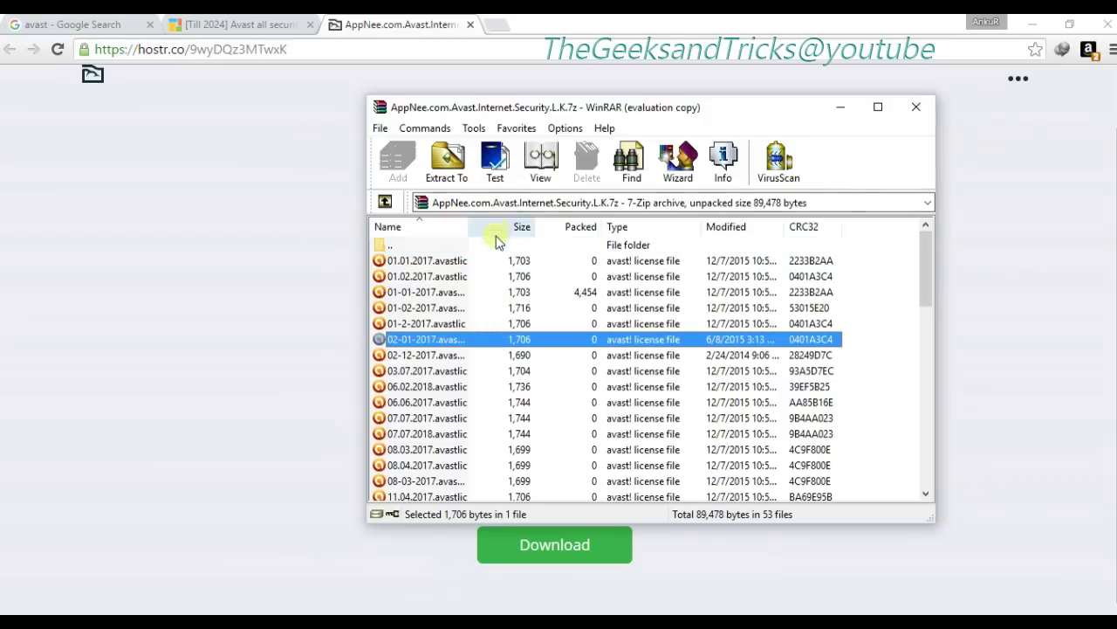
click(448, 371)
click(444, 323)
click(448, 371)
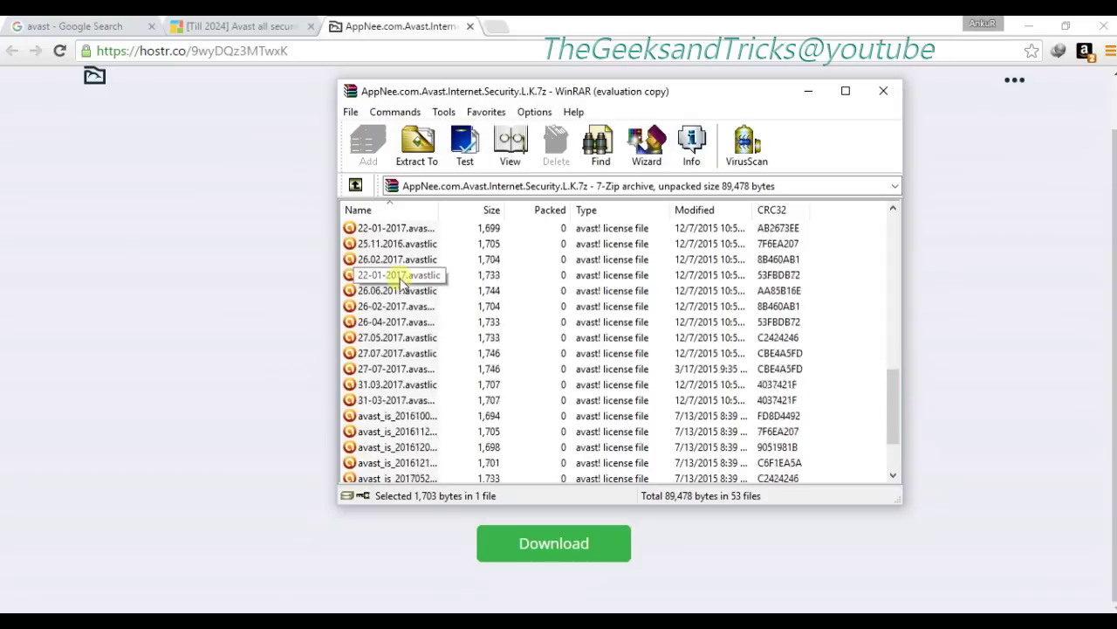
Scan the remaining license files and settle on avast_is_20180411.avastlic.
scroll(427, 274, down, 5)
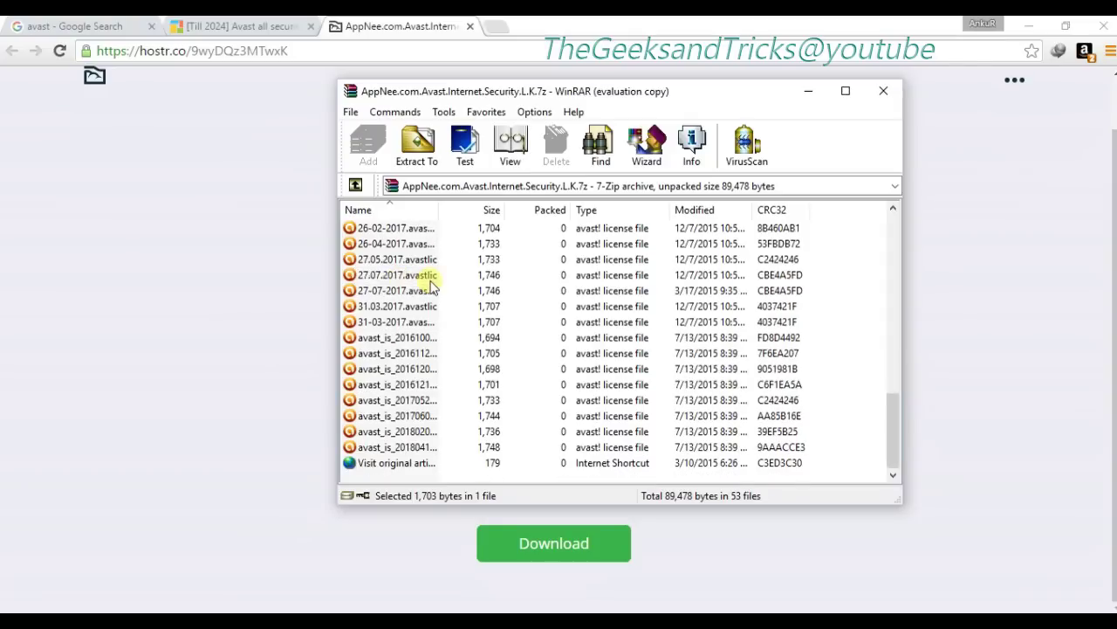
scroll(427, 275, up, 10)
key(Home)
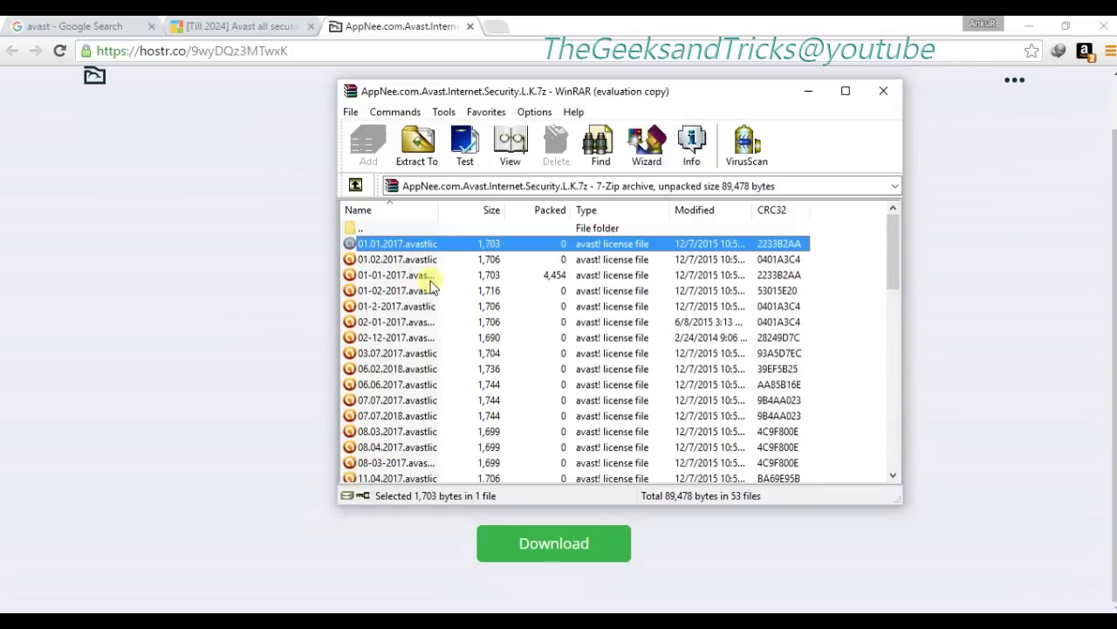
click(390, 260)
click(392, 244)
click(391, 263)
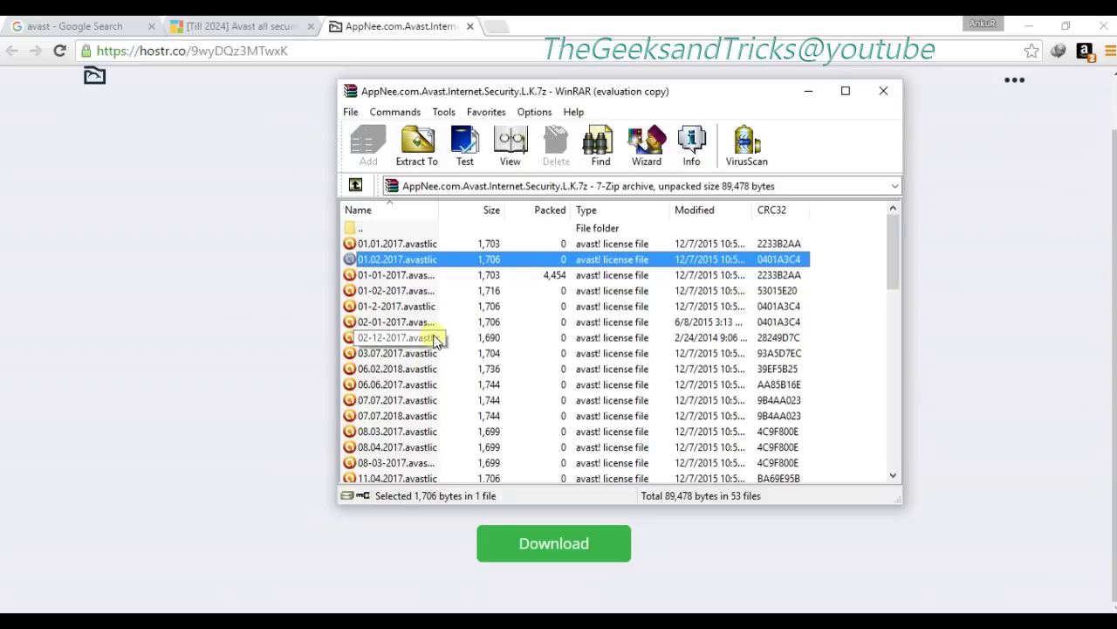
click(393, 305)
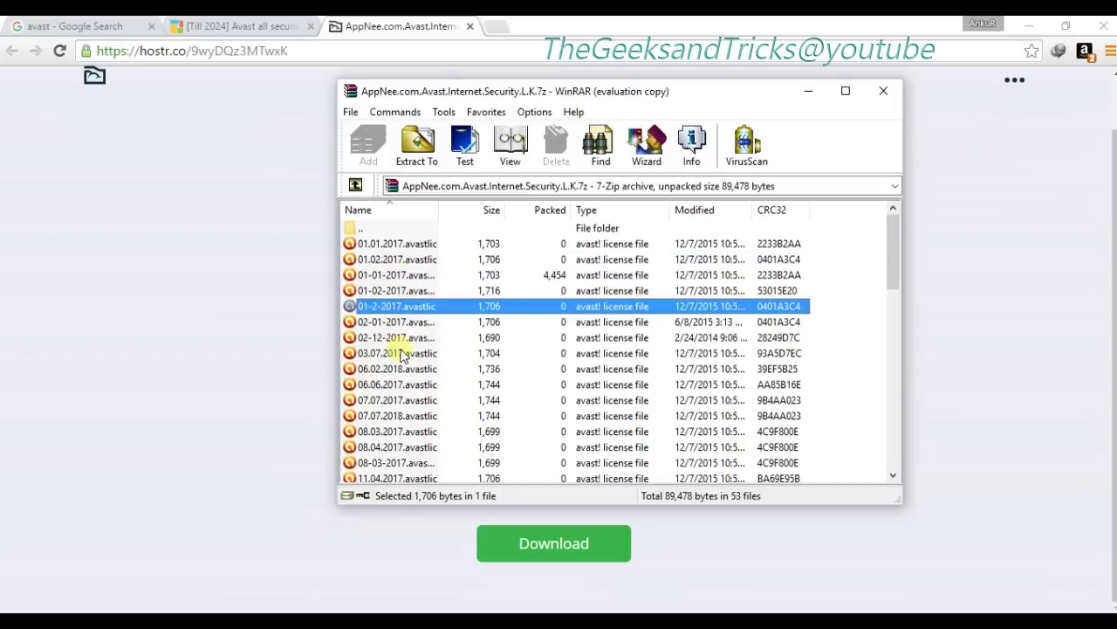
scroll(404, 309, down, 13)
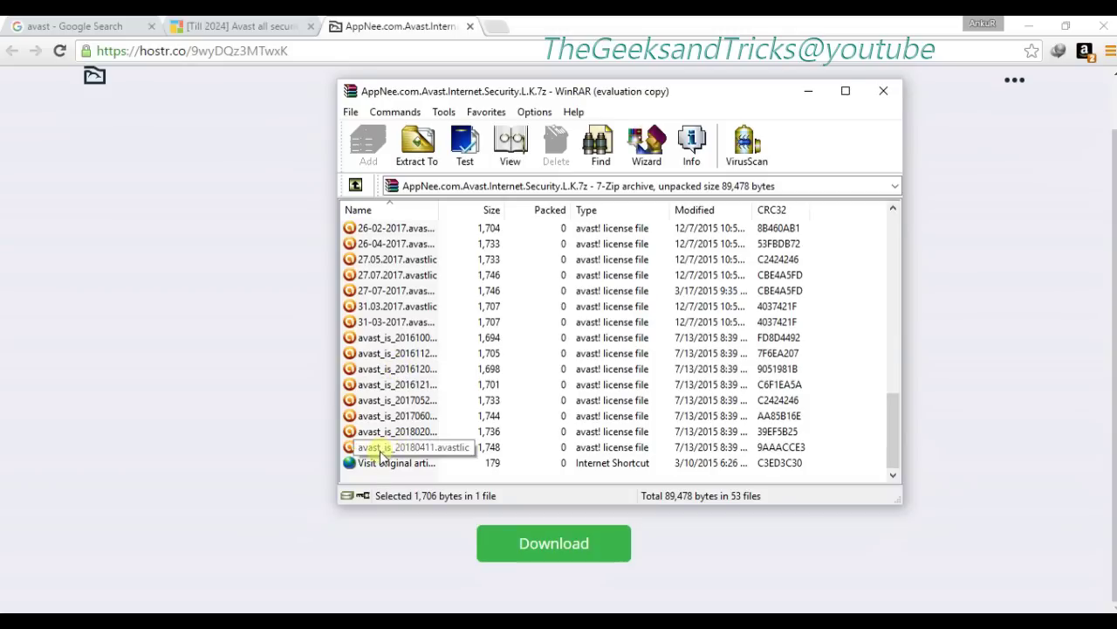
click(404, 447)
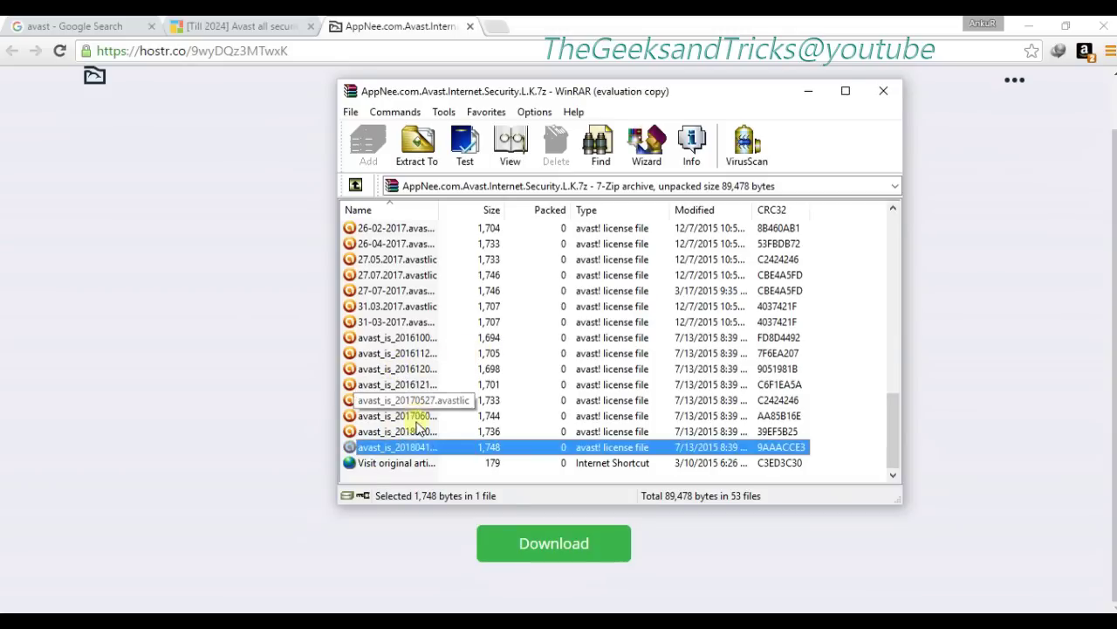
click(428, 431)
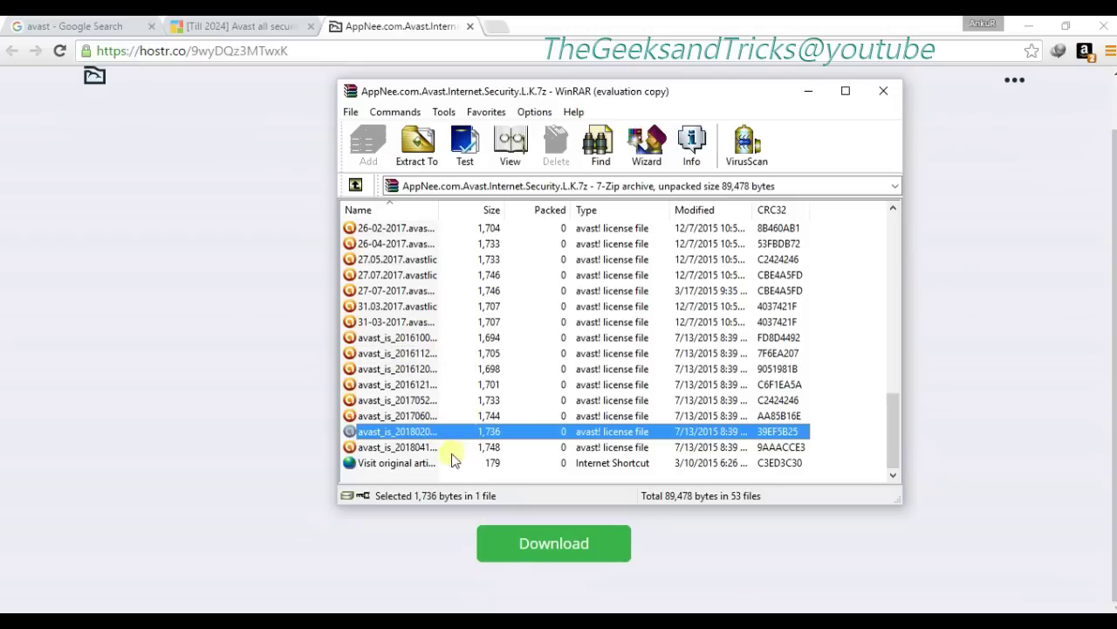
click(407, 448)
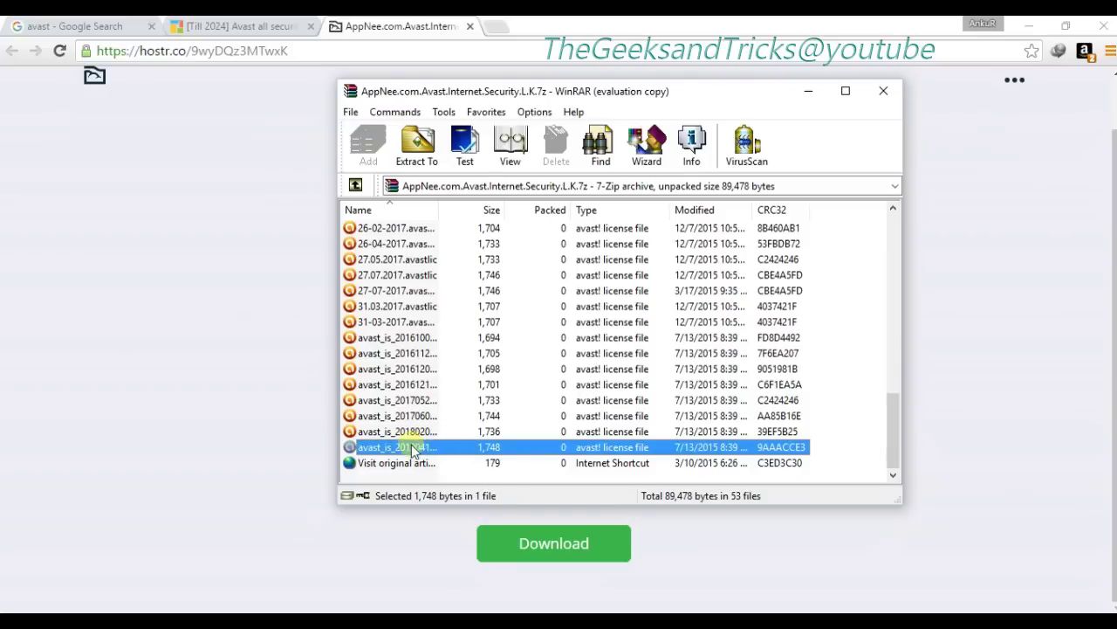
Activate Avast with avast_is_20180411.avastlic, valid until 4/11/2018, and acknowledge the license-inserted message.
double_click(416, 448)
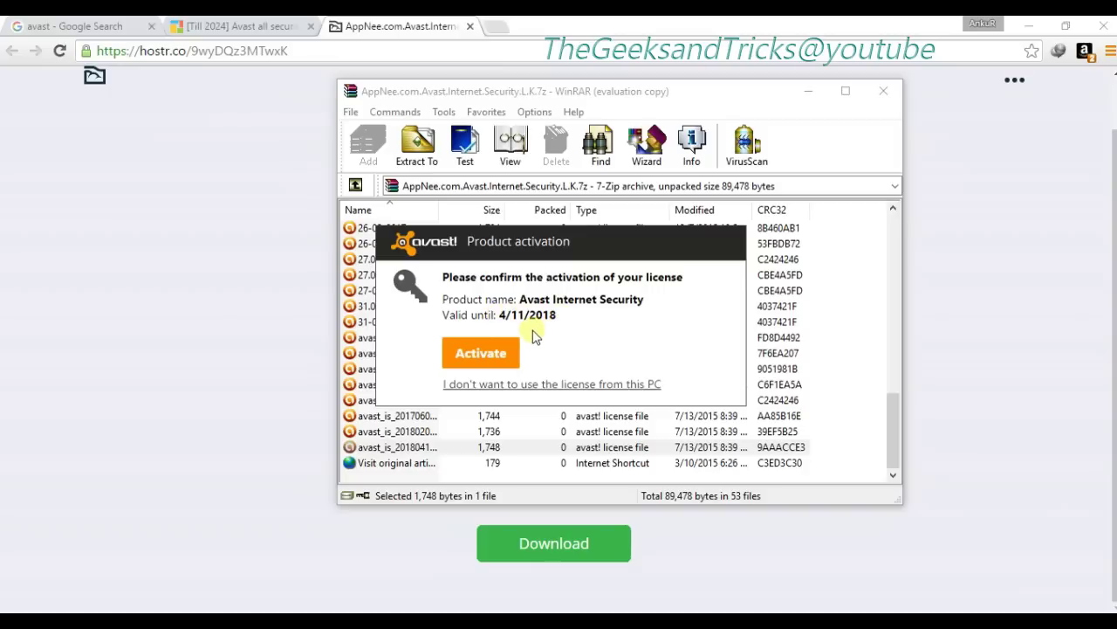
click(486, 358)
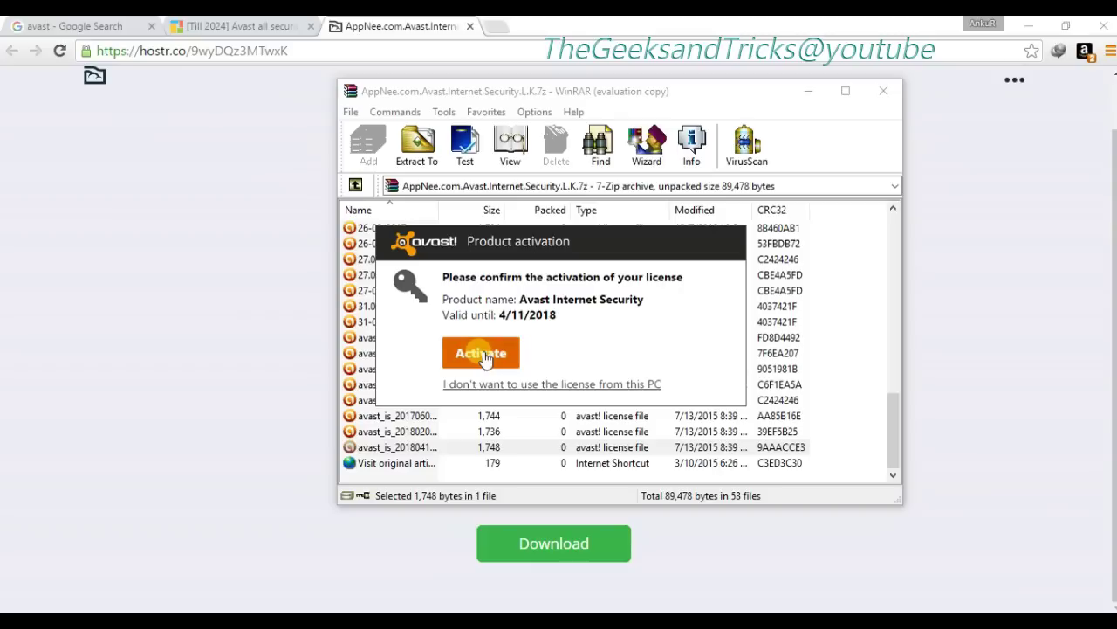
click(485, 358)
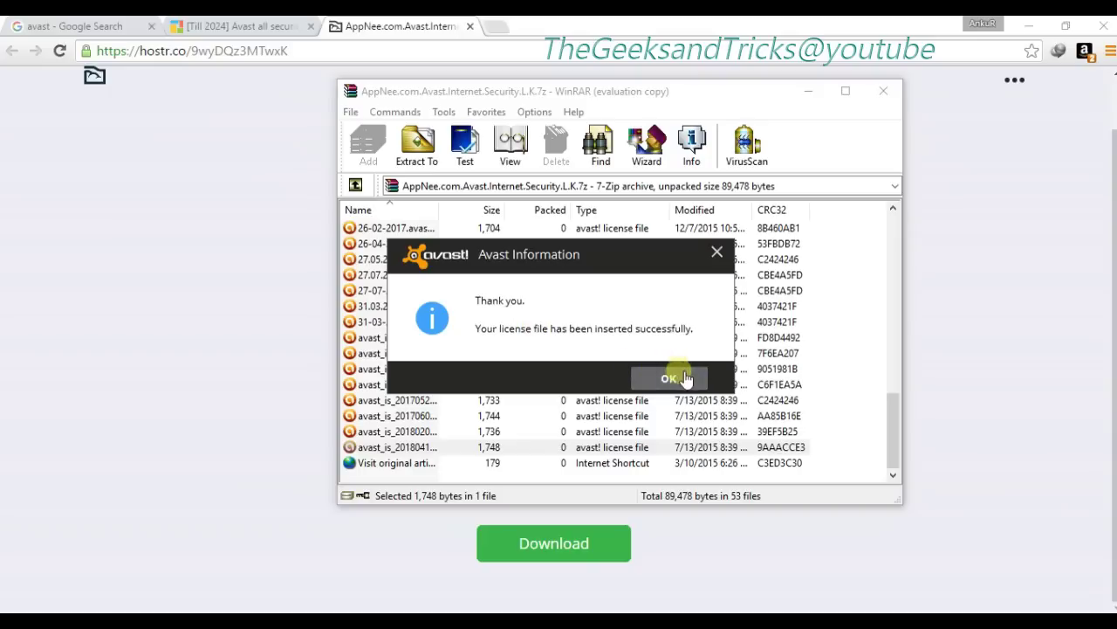
click(669, 376)
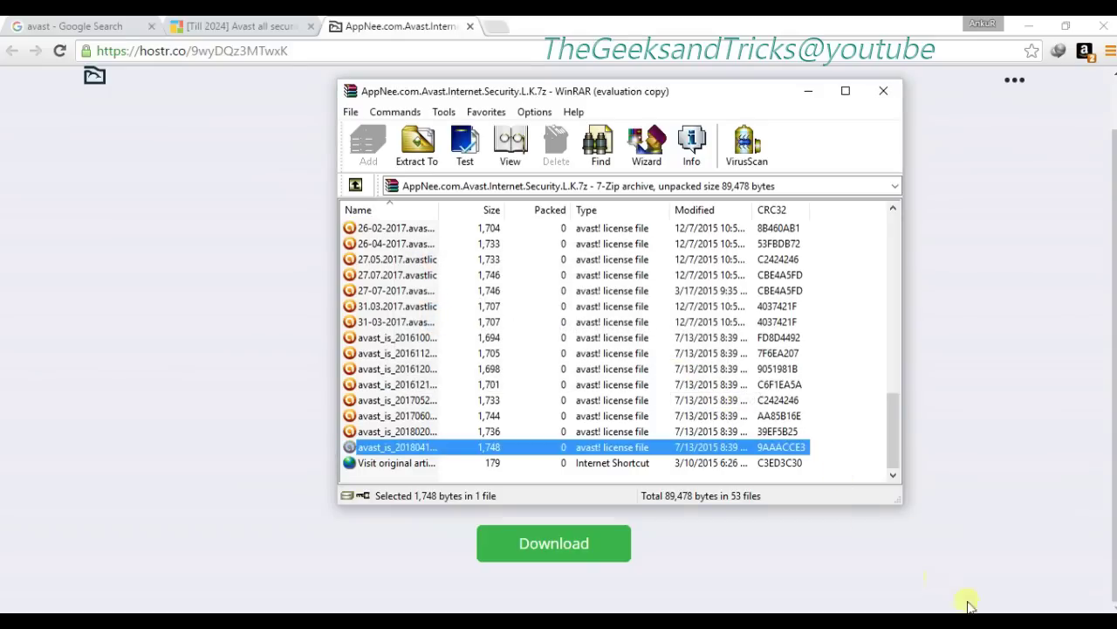
From the tray, open Avast's Settings and check Subscription: ACTIVE until 4/11/2018, 734 days remaining.
click(957, 617)
click(957, 601)
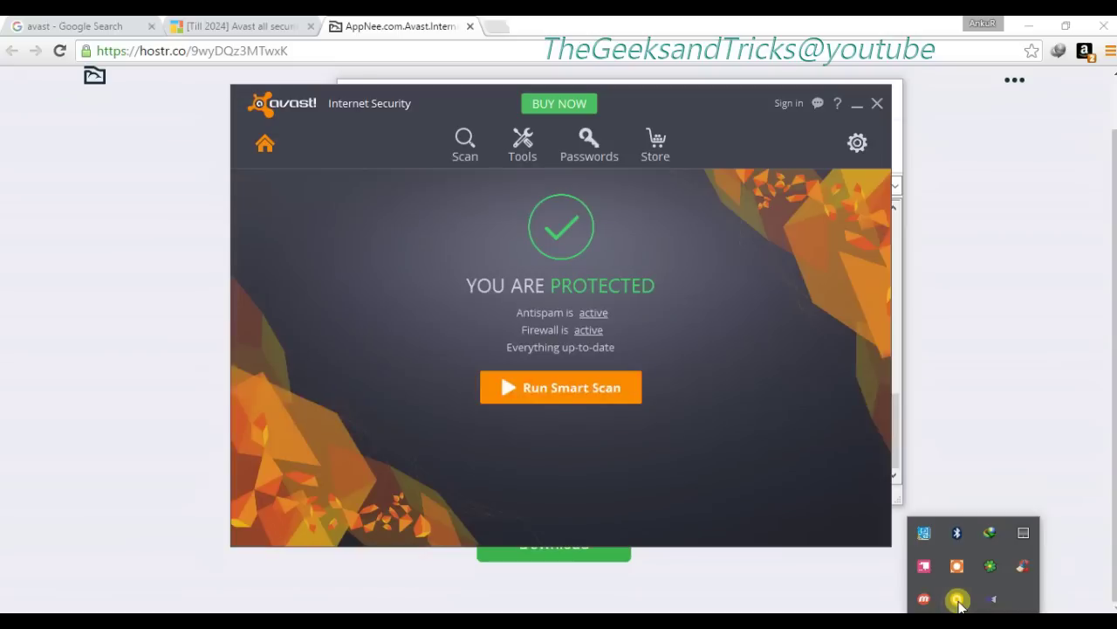
drag(652, 104, 589, 112)
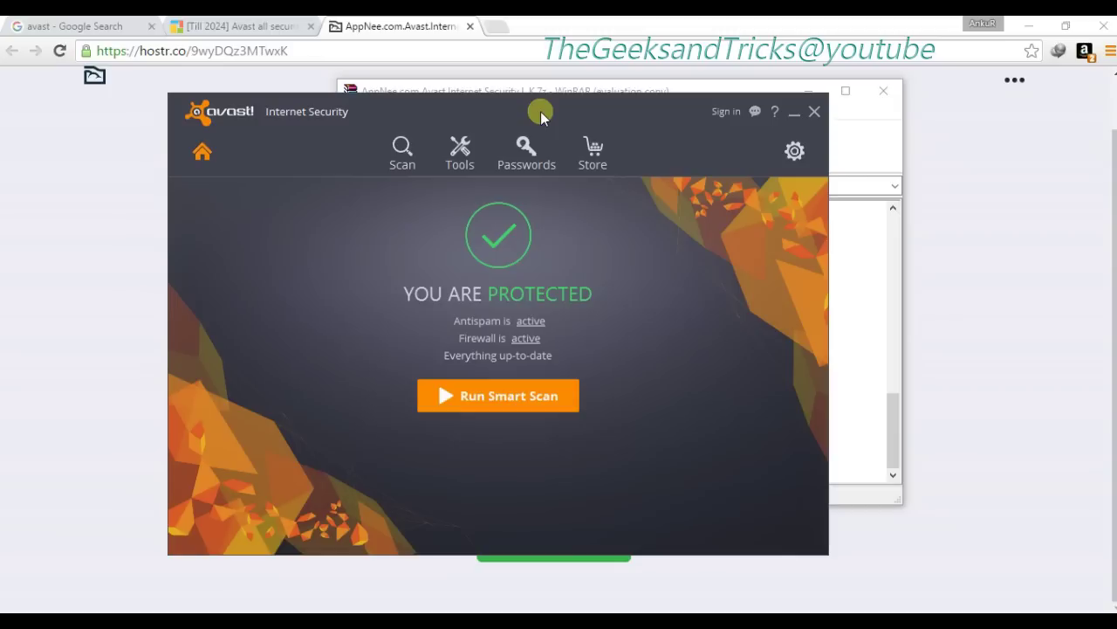
click(793, 150)
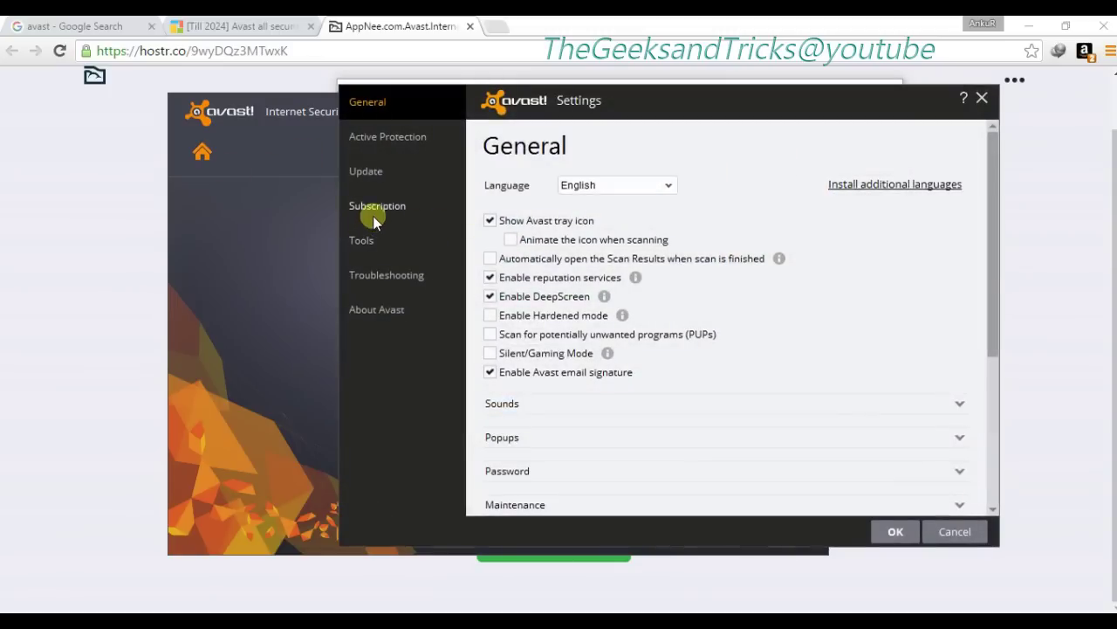
click(374, 211)
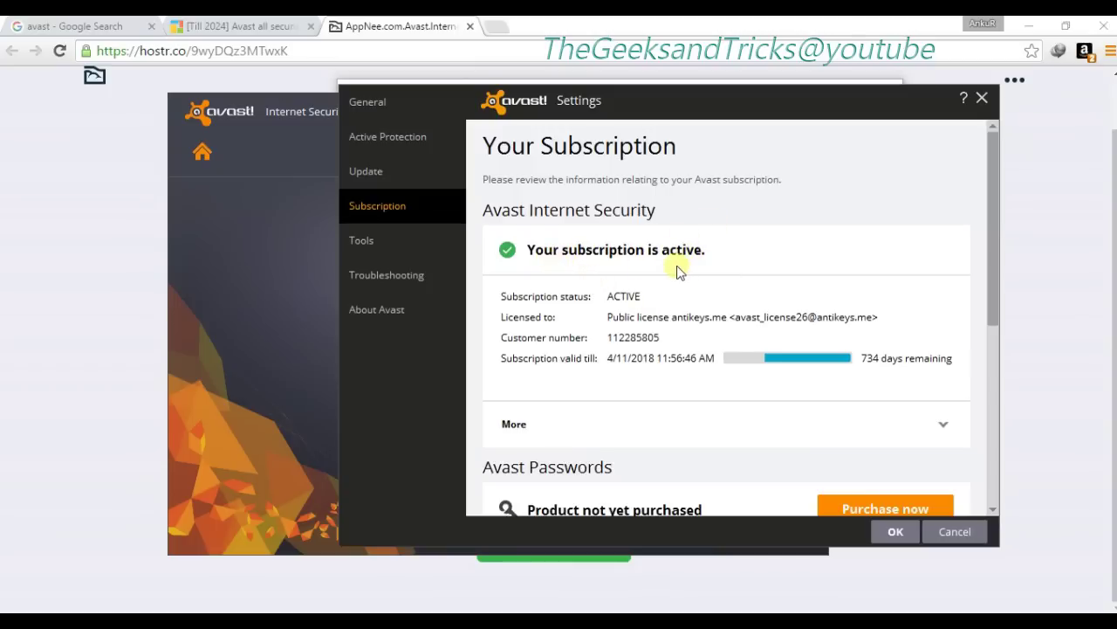
scroll(664, 358, down, 5)
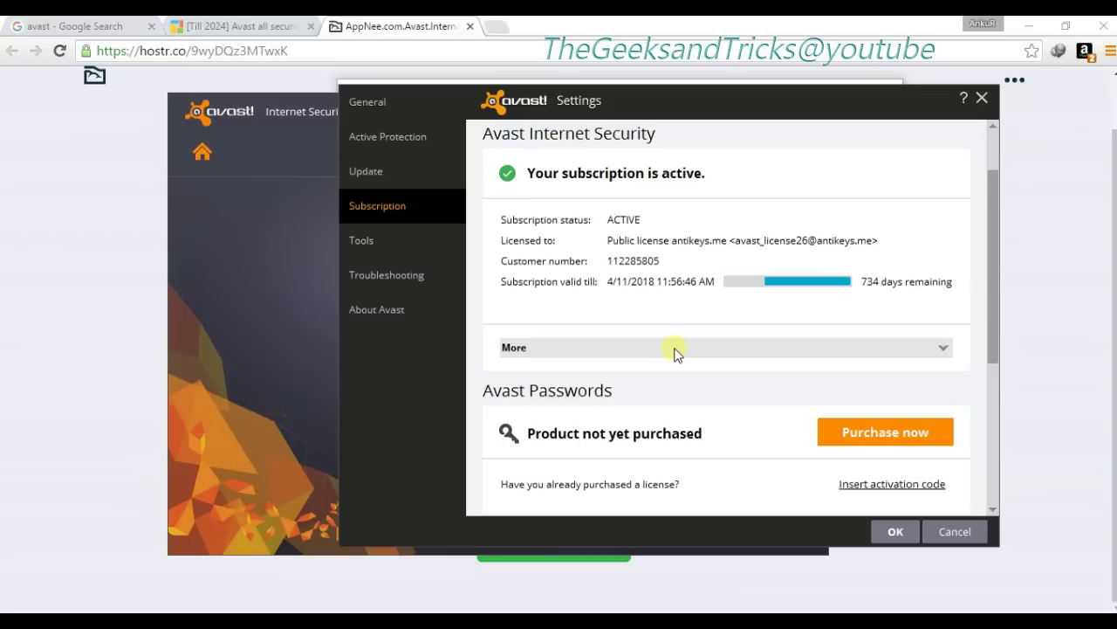
scroll(694, 369, up, 5)
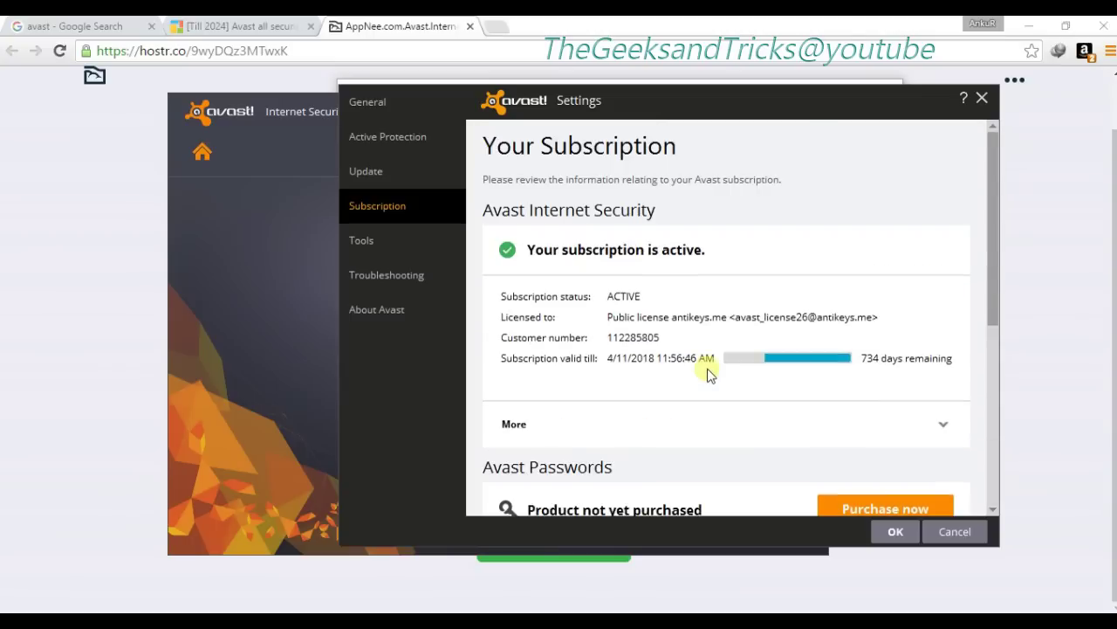
Browse the Tools and Active Protection settings pages, then return to General.
click(386, 243)
scroll(646, 356, down, 1)
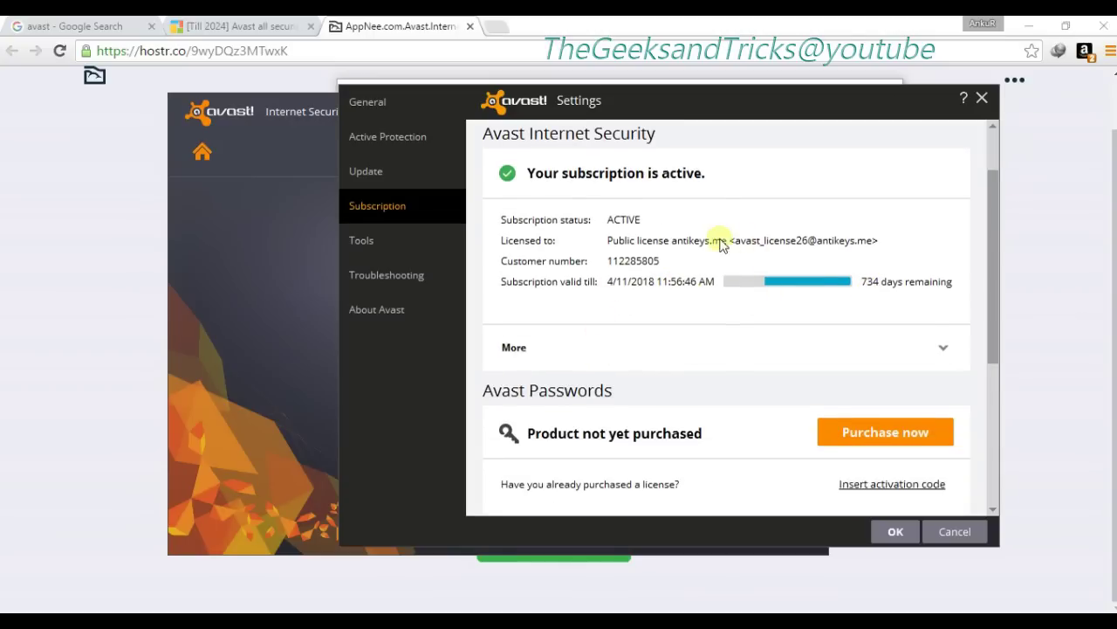
scroll(690, 390, down, 4)
scroll(691, 390, up, 5)
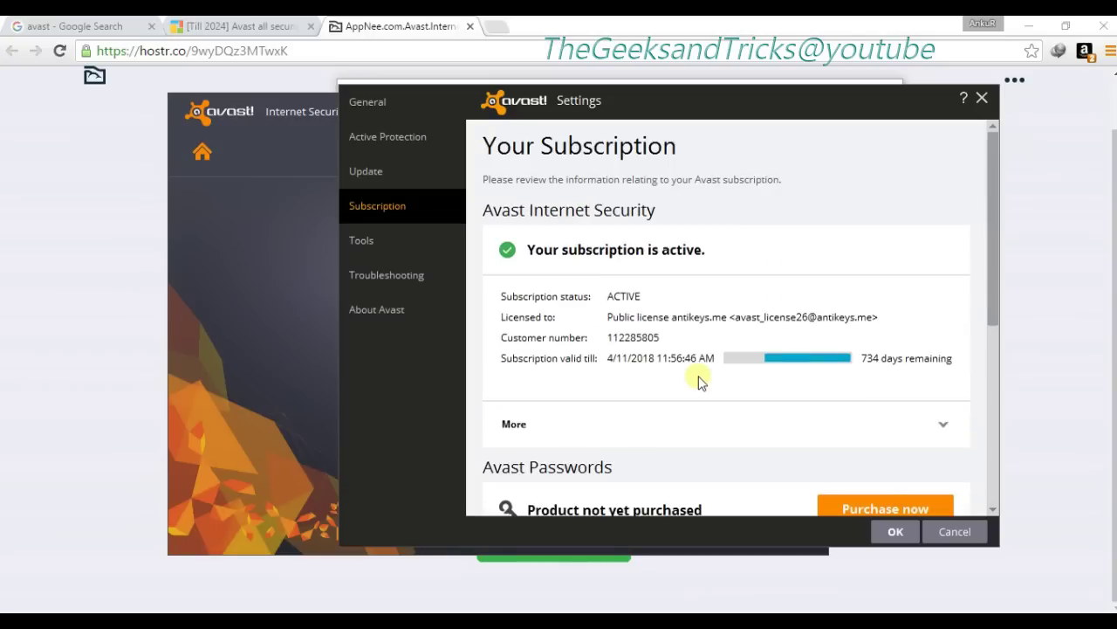
click(402, 139)
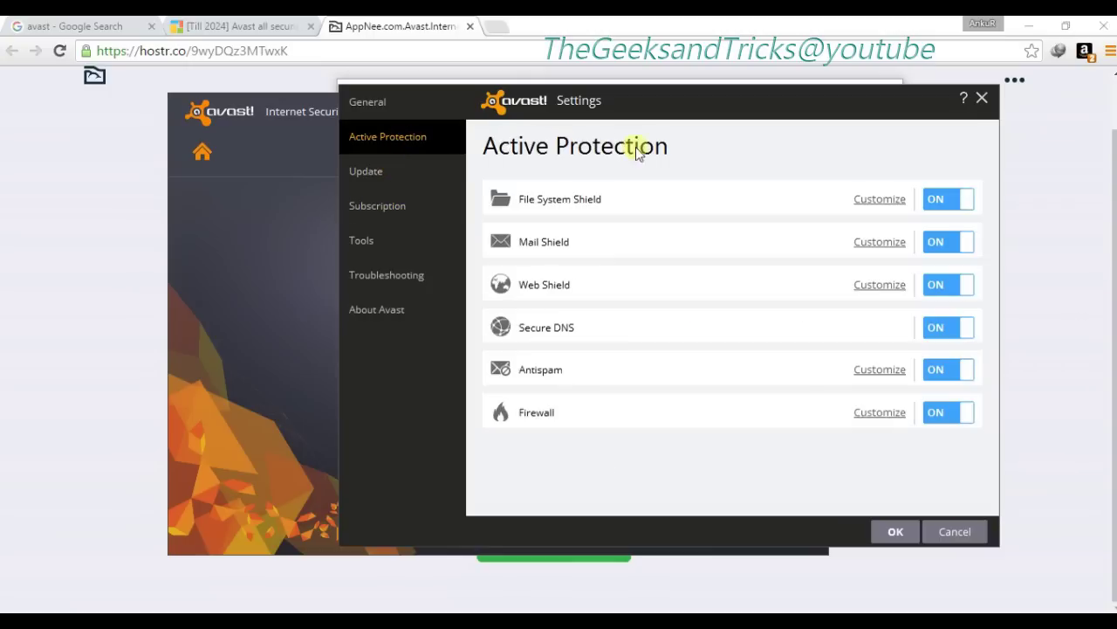
click(373, 103)
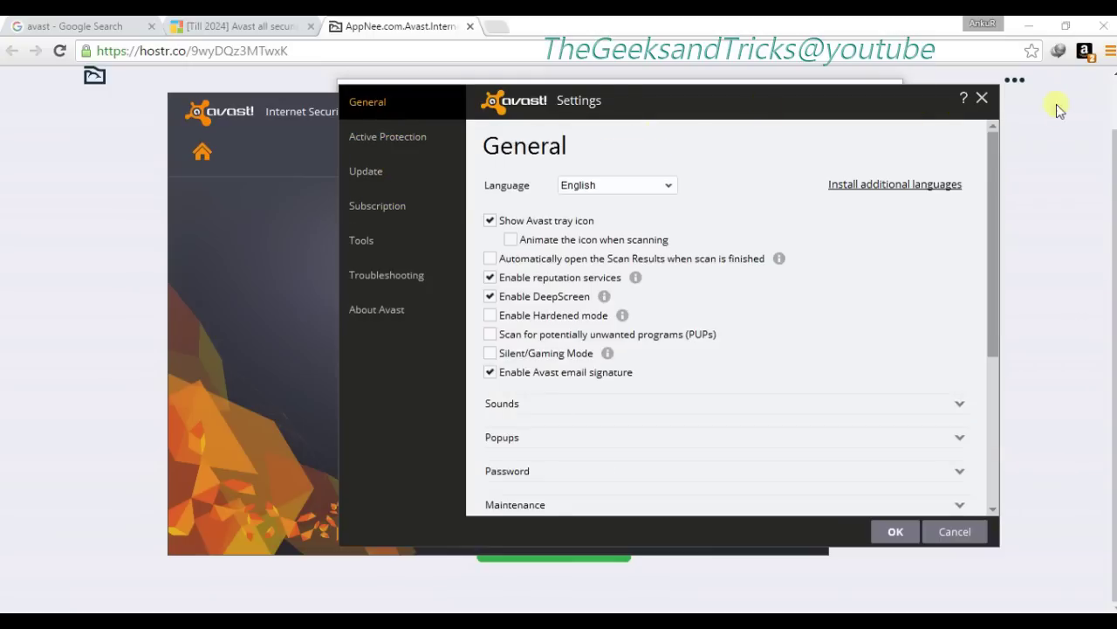
Reopen Avast Settings and review the Subscription and Update pages.
click(982, 97)
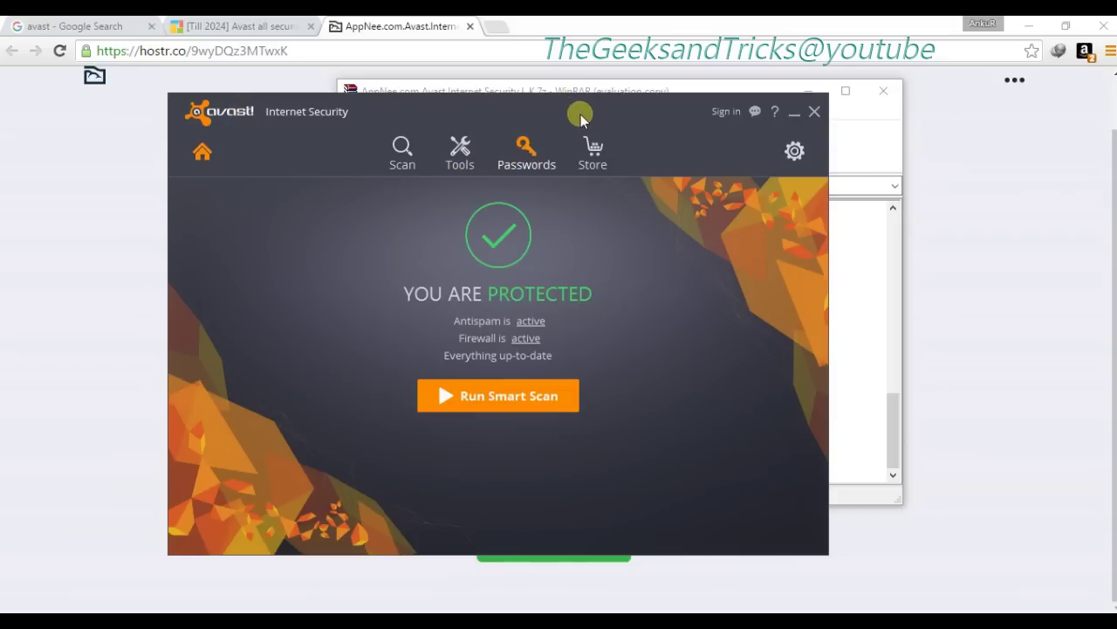
click(794, 158)
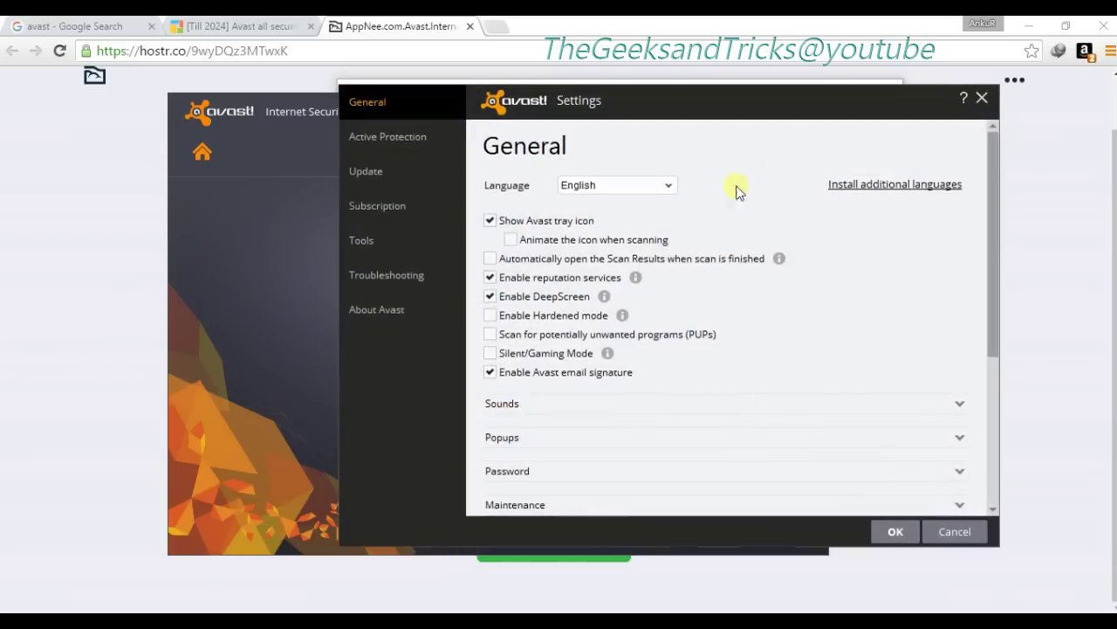
click(377, 212)
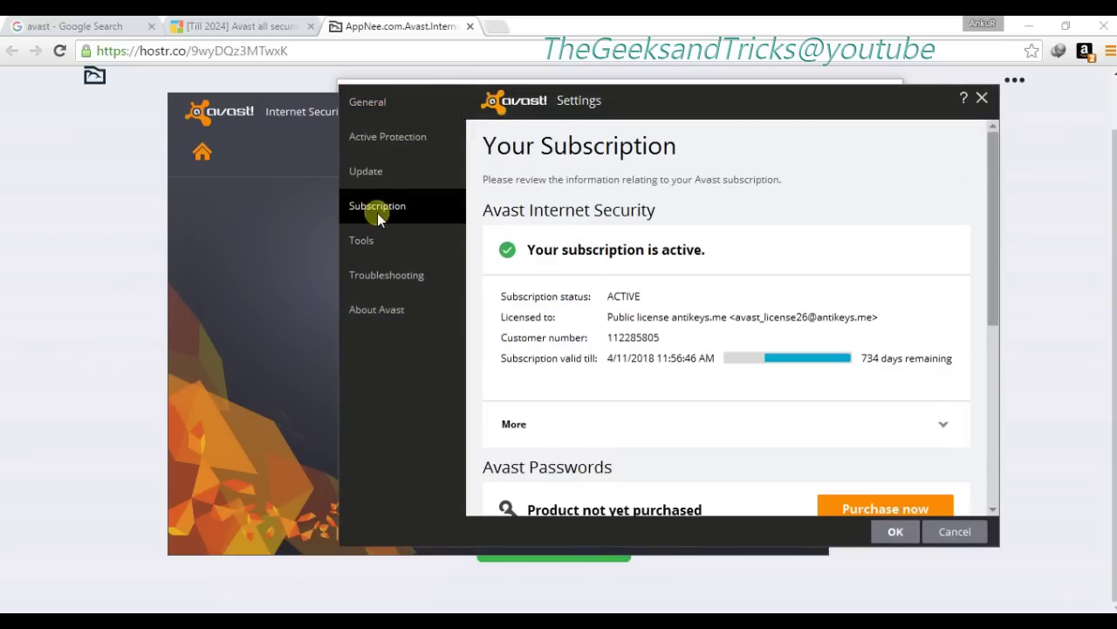
scroll(636, 324, down, 5)
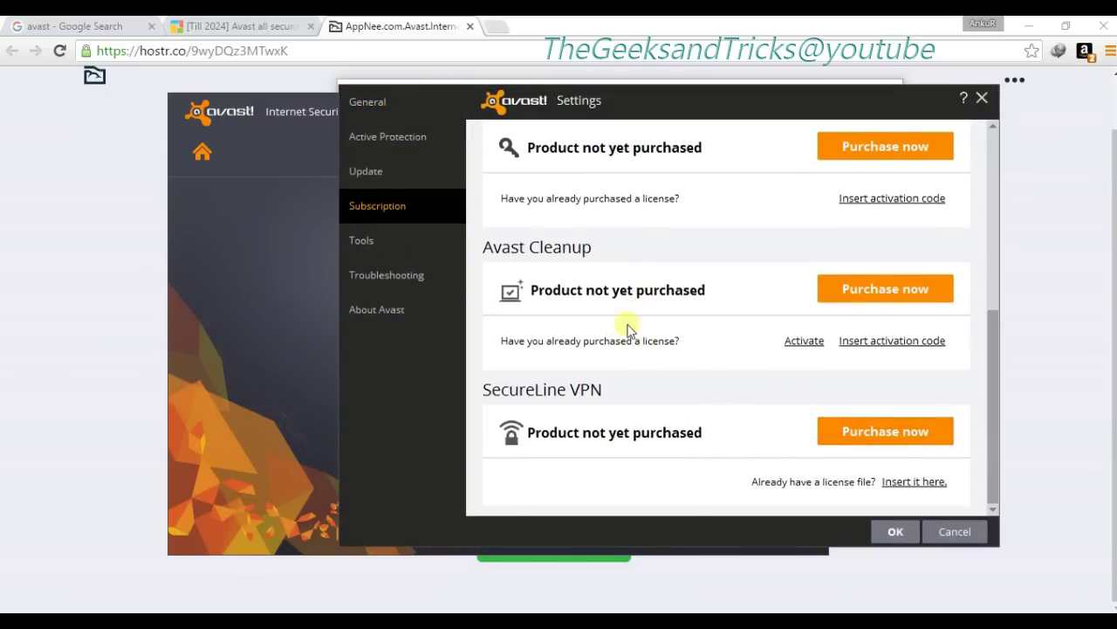
click(378, 199)
click(377, 180)
scroll(716, 340, down, 3)
scroll(690, 358, up, 3)
scroll(733, 397, down, 3)
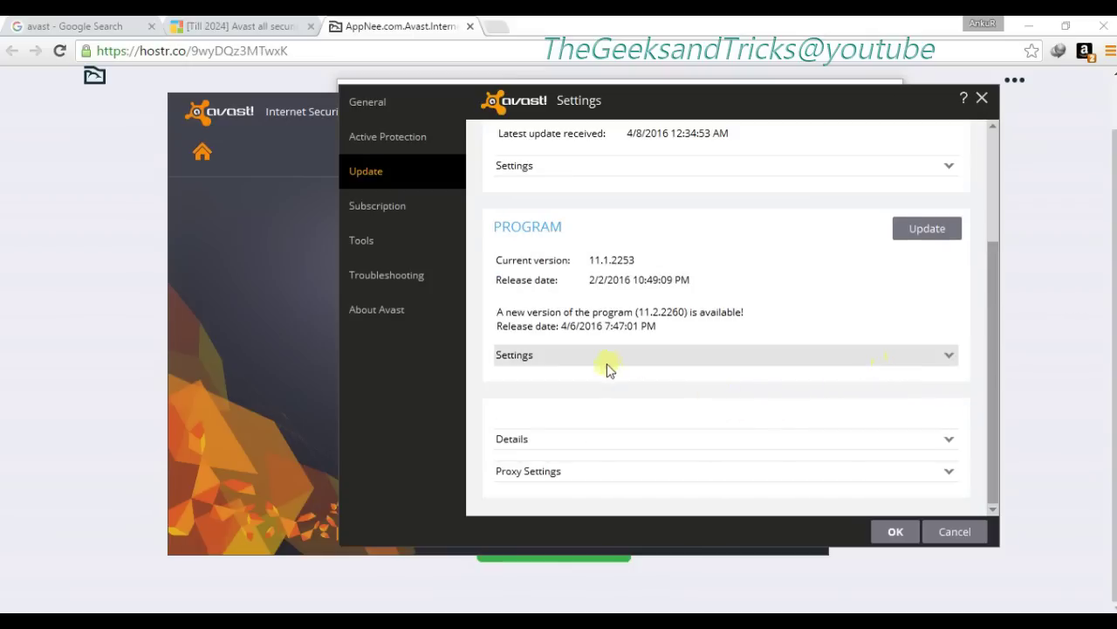
scroll(672, 280, up, 3)
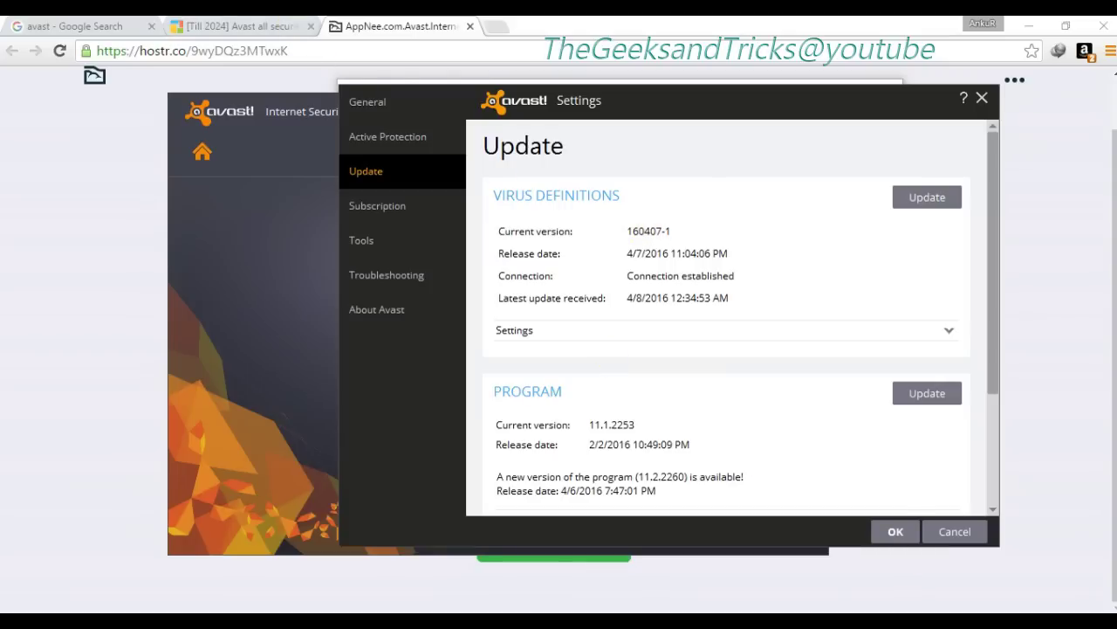
Close the WinRAR archive, recheck Subscription and Update, and close Avast Settings.
key(alt+Tab)
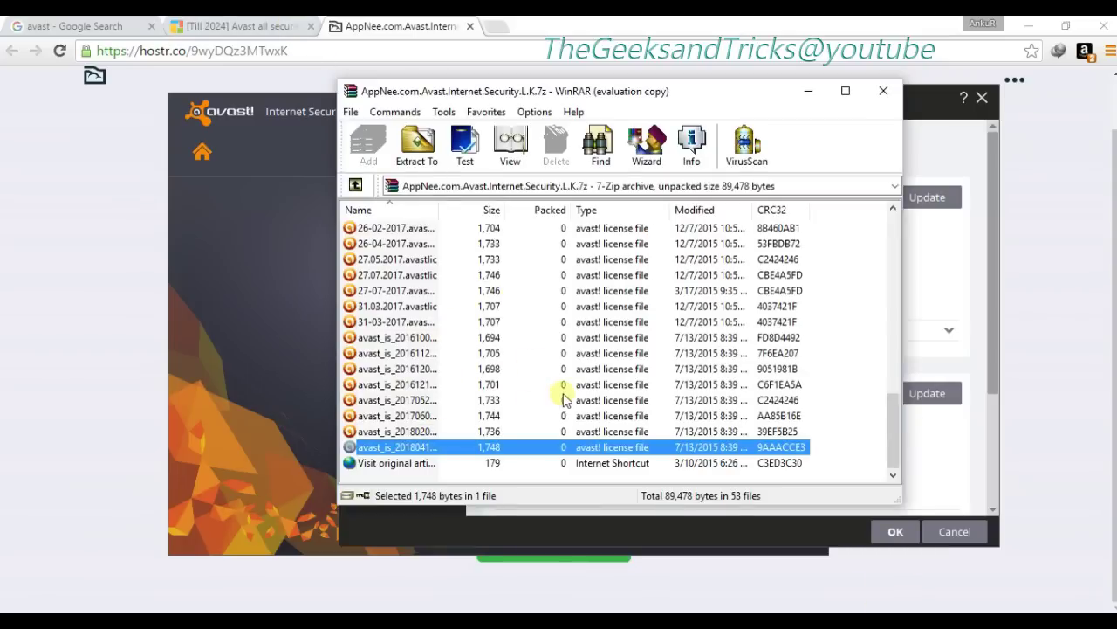
click(882, 91)
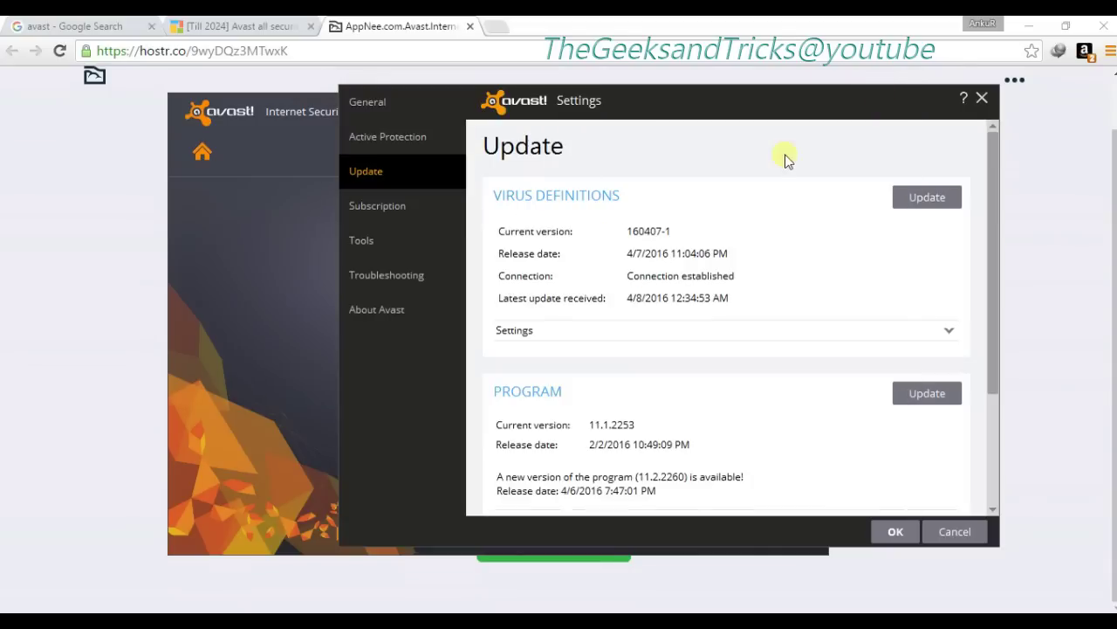
click(392, 212)
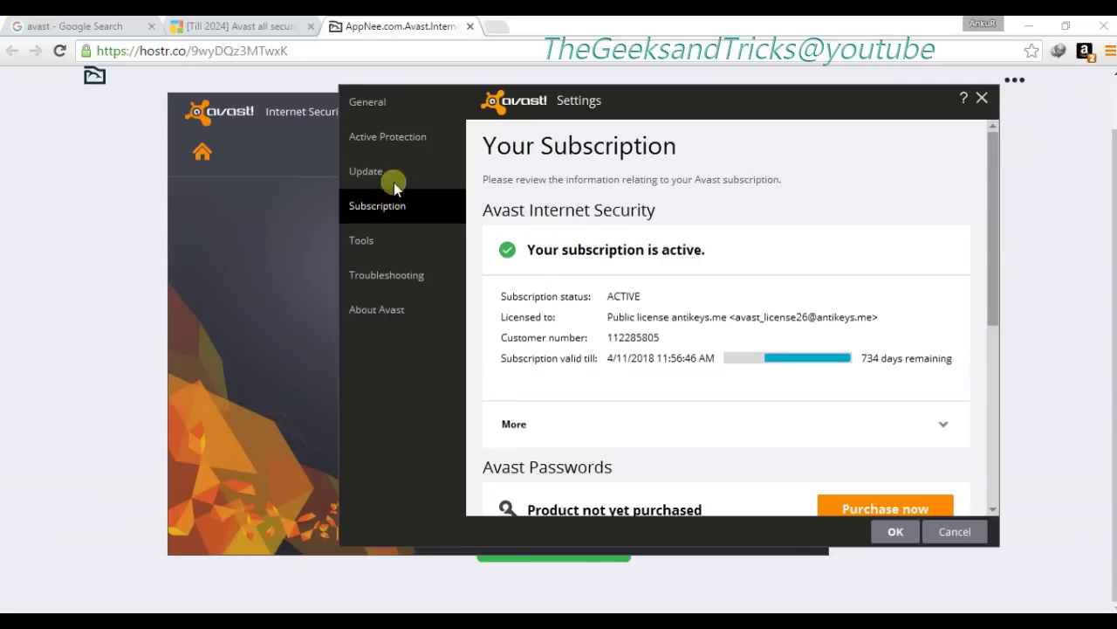
click(393, 171)
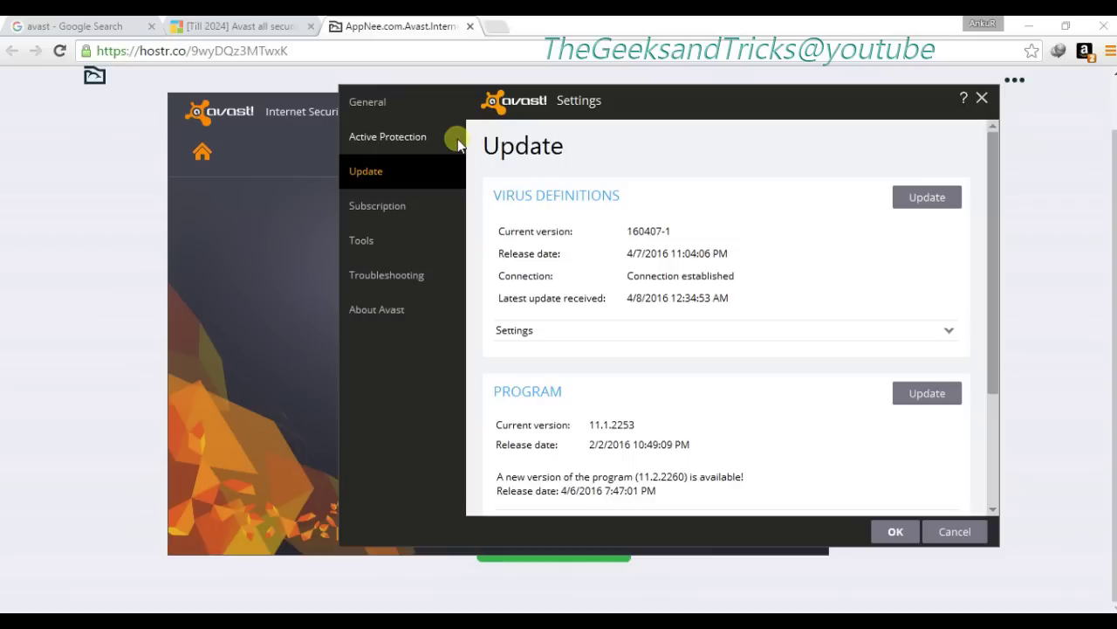
click(982, 98)
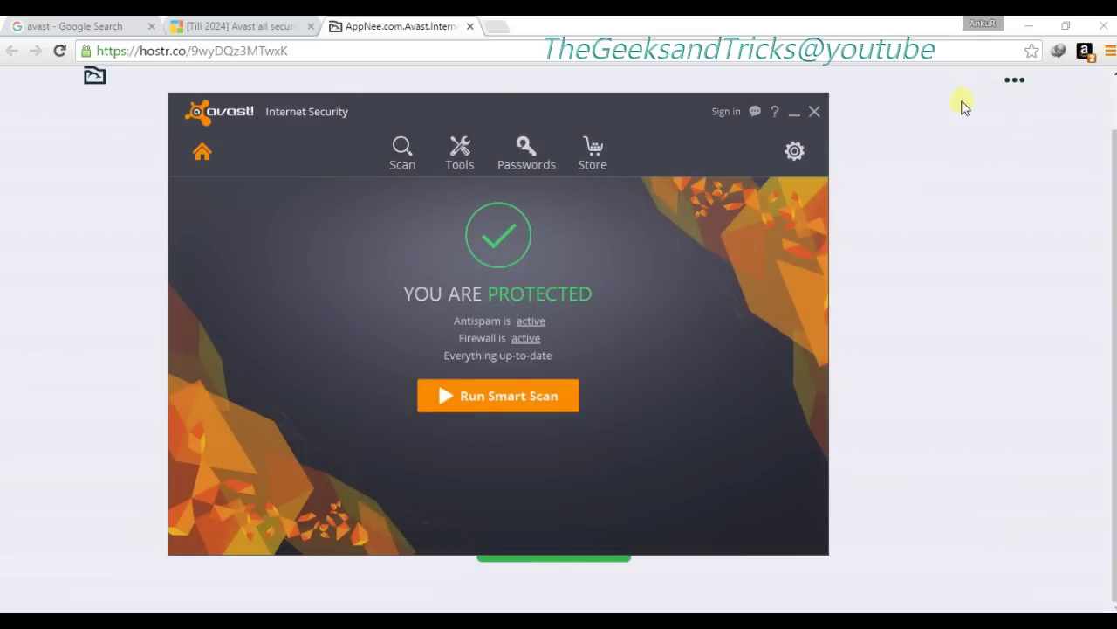